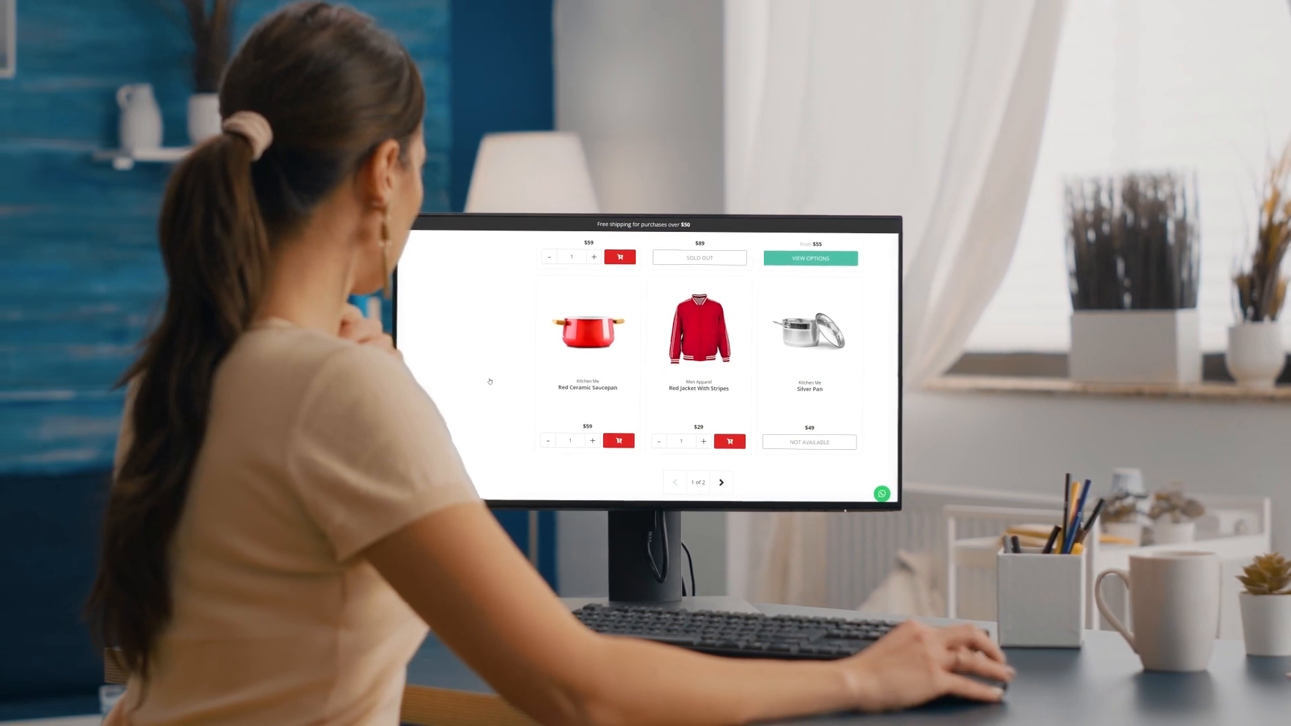
pyautogui.scroll(2, 484, 381)
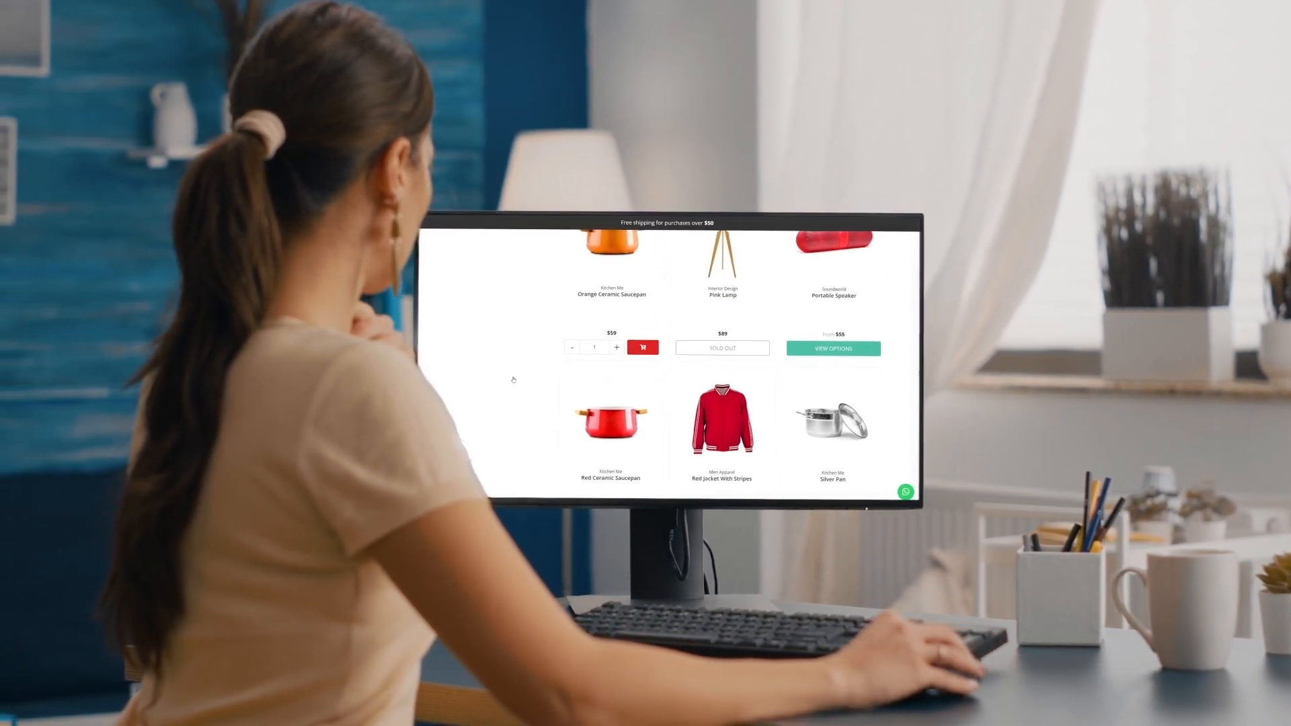
pyautogui.scroll(2, 508, 380)
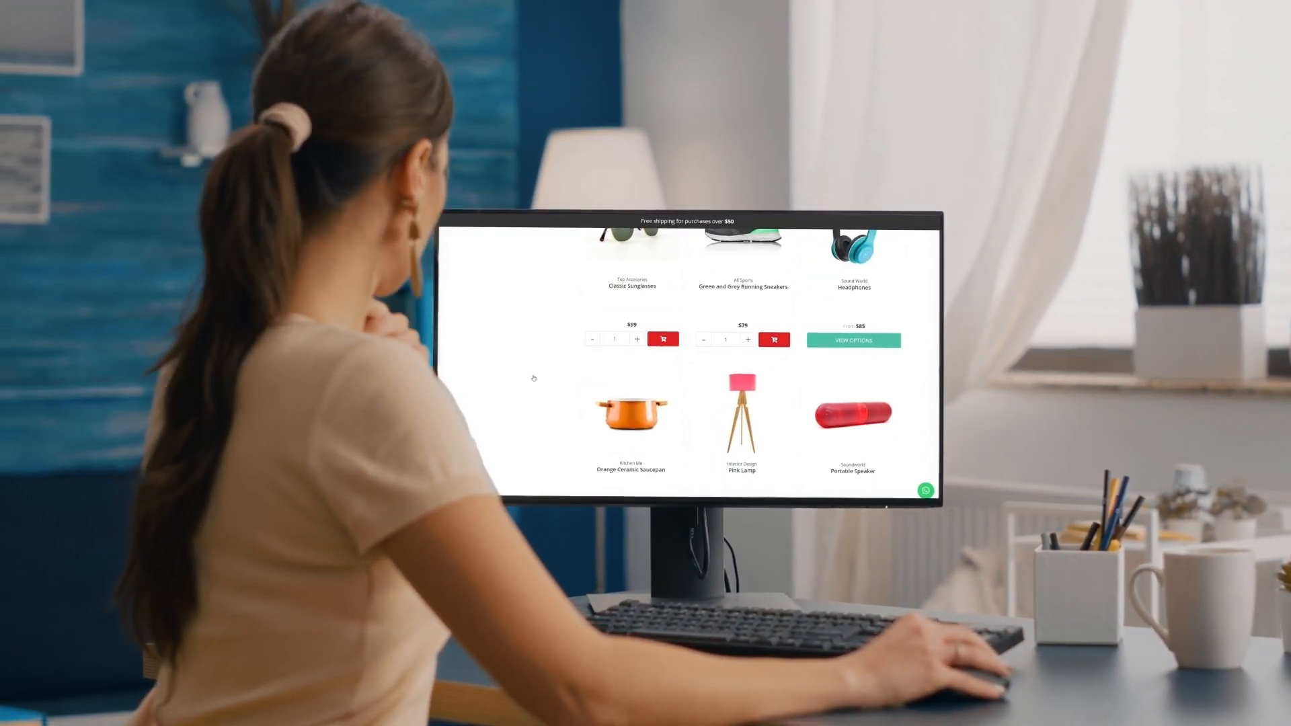
pyautogui.scroll(3, 529, 379)
pyautogui.scroll(5, 547, 376)
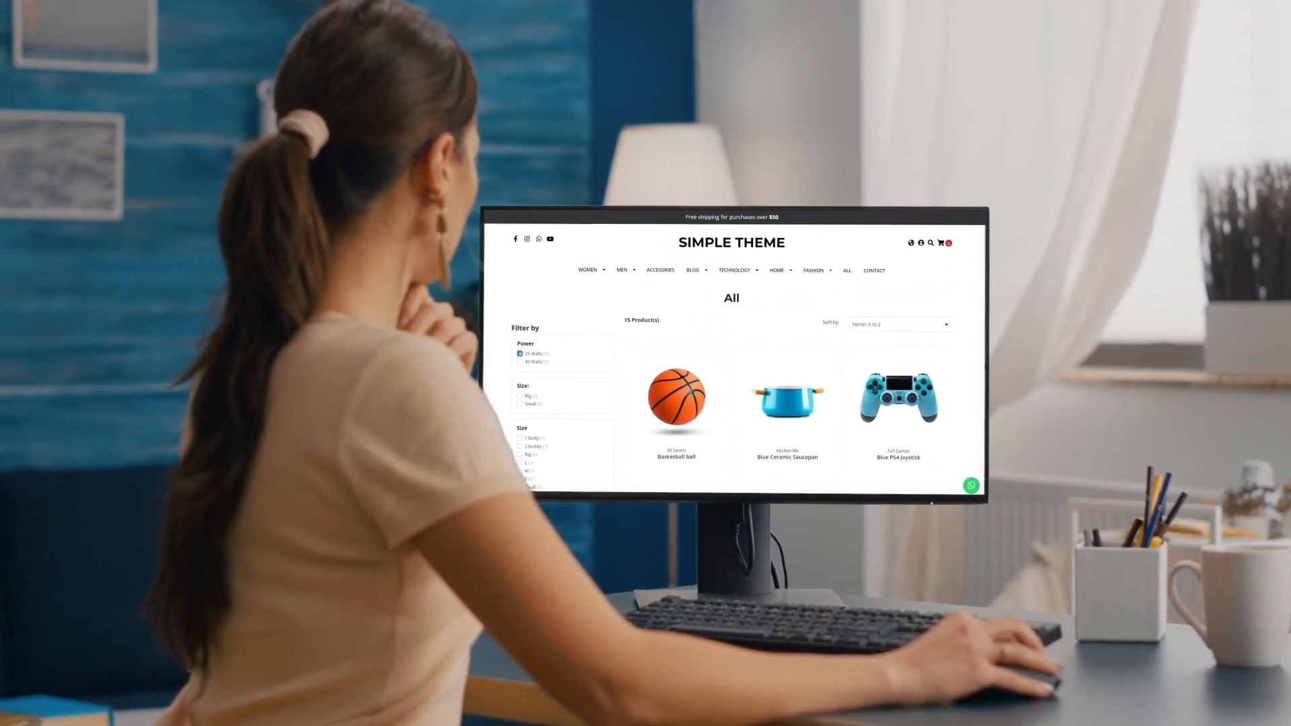
pyautogui.click(509, 354)
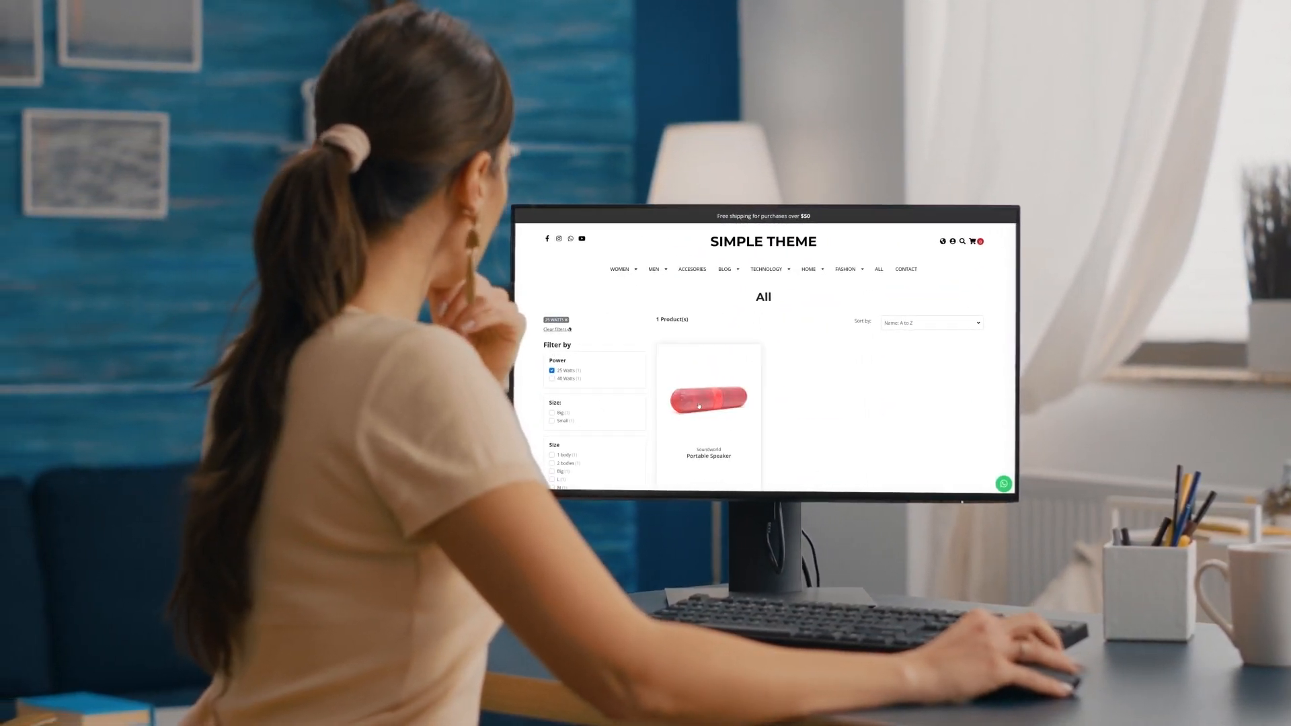
pyautogui.scroll(-3, 596, 377)
pyautogui.scroll(2, 773, 356)
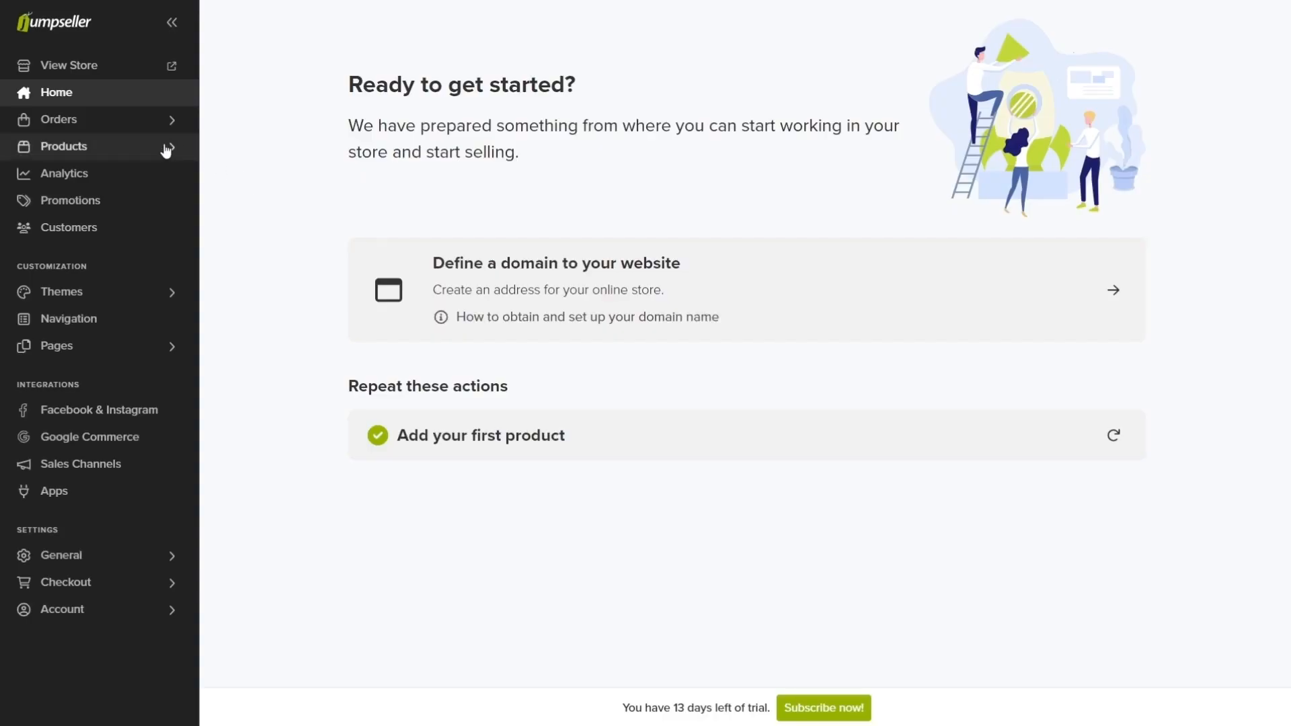
# Step: Open the Basic t-shirt product for editing from the list of all products
pyautogui.click(166, 148)
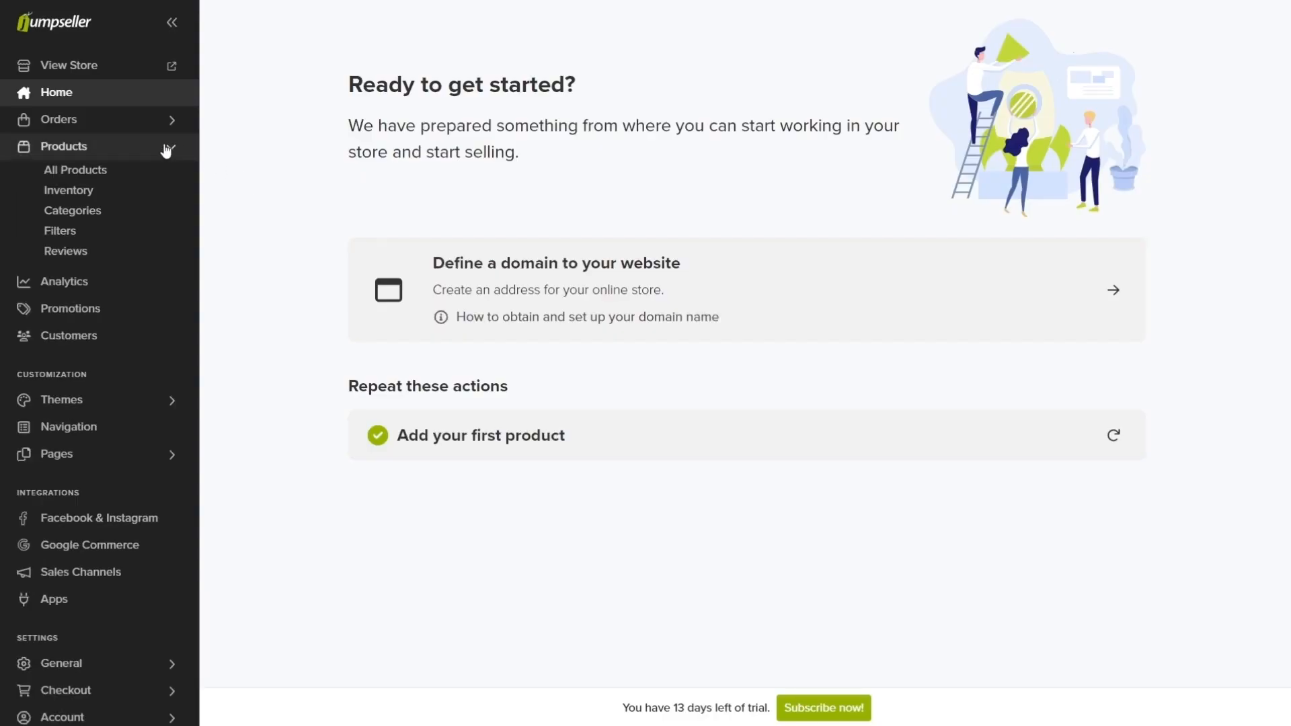
pyautogui.click(133, 176)
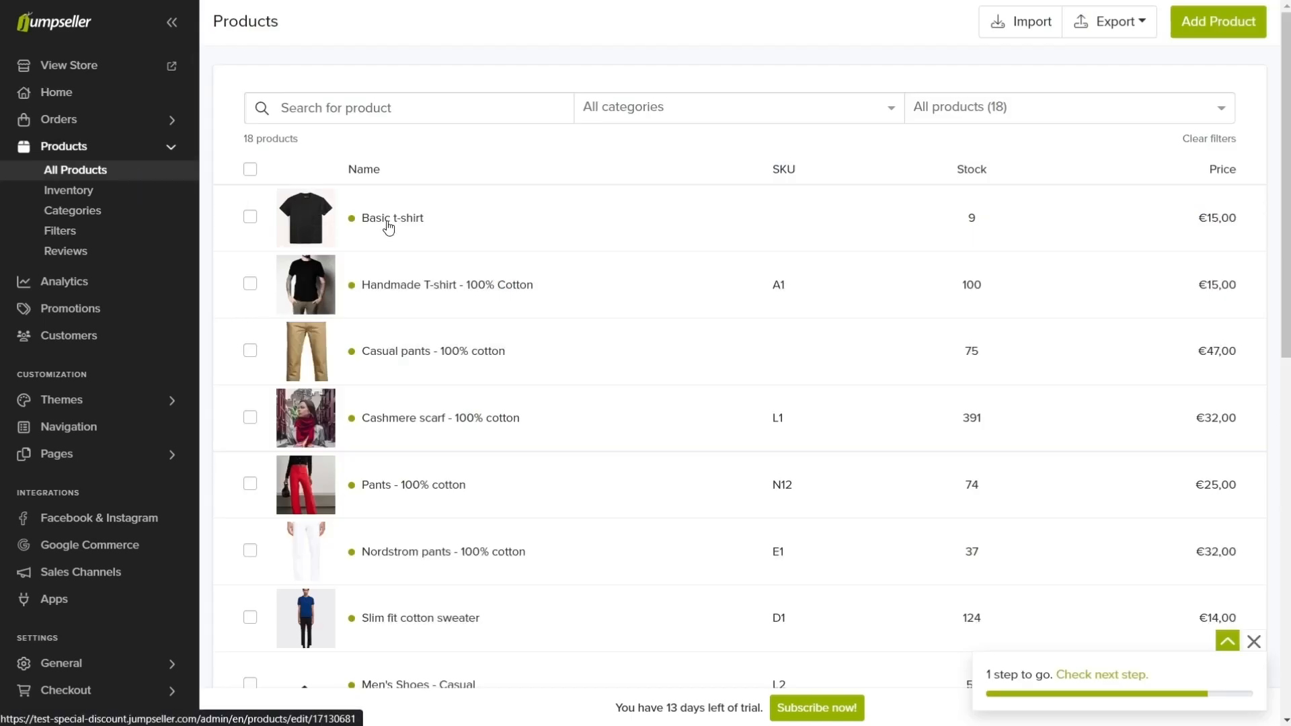
pyautogui.click(388, 219)
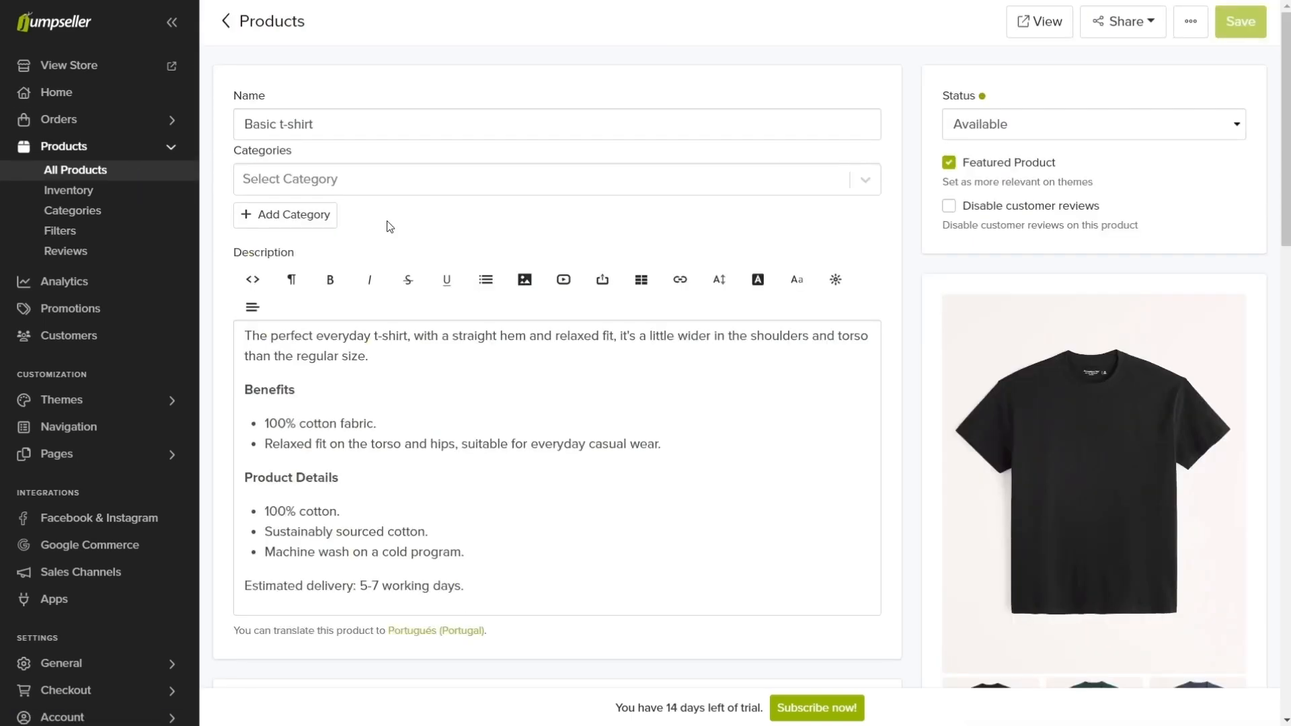
# Step: Create a category named Men from the Basic t-shirt product, without a parent category
pyautogui.click(301, 216)
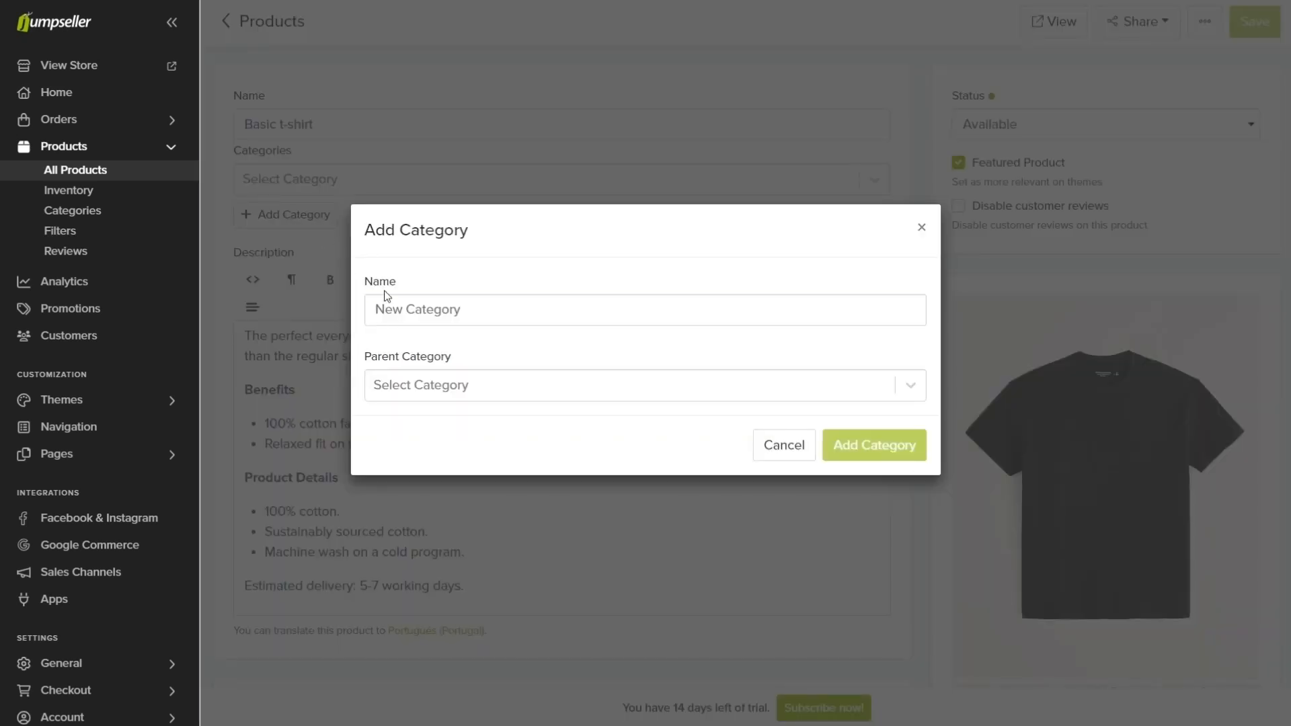
pyautogui.click(402, 307)
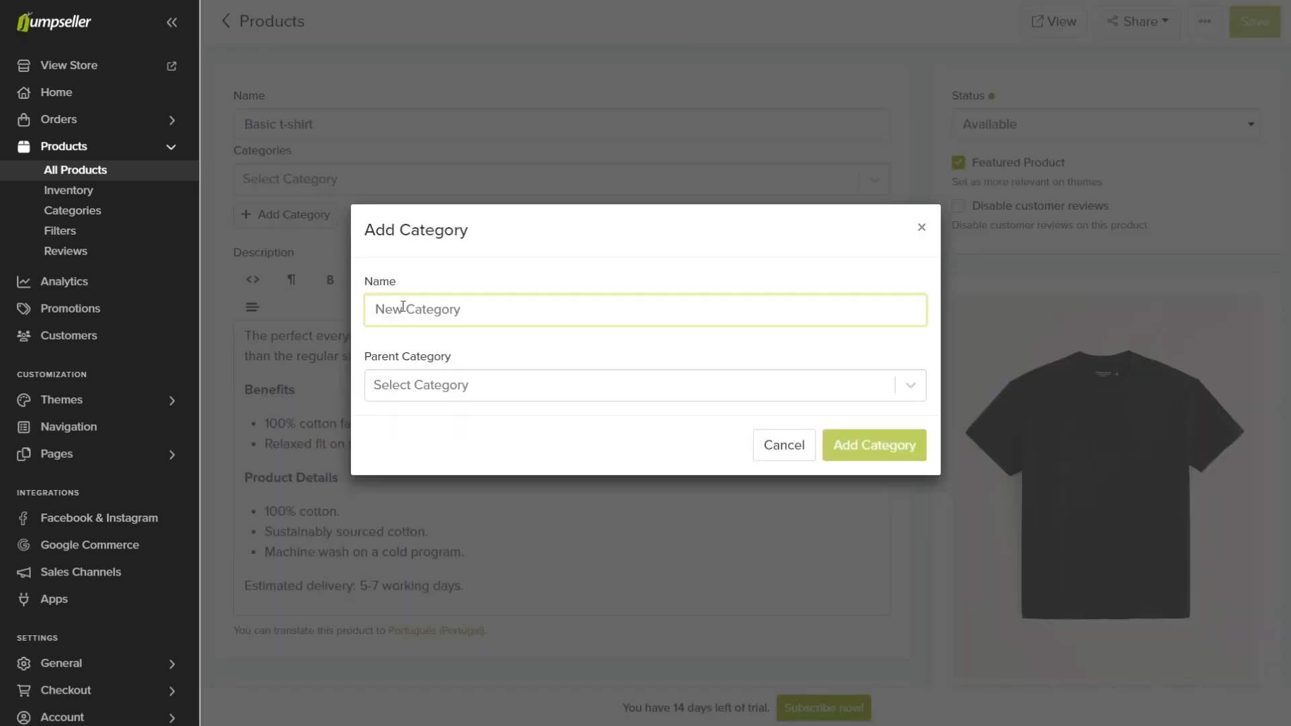
pyautogui.write('Men')
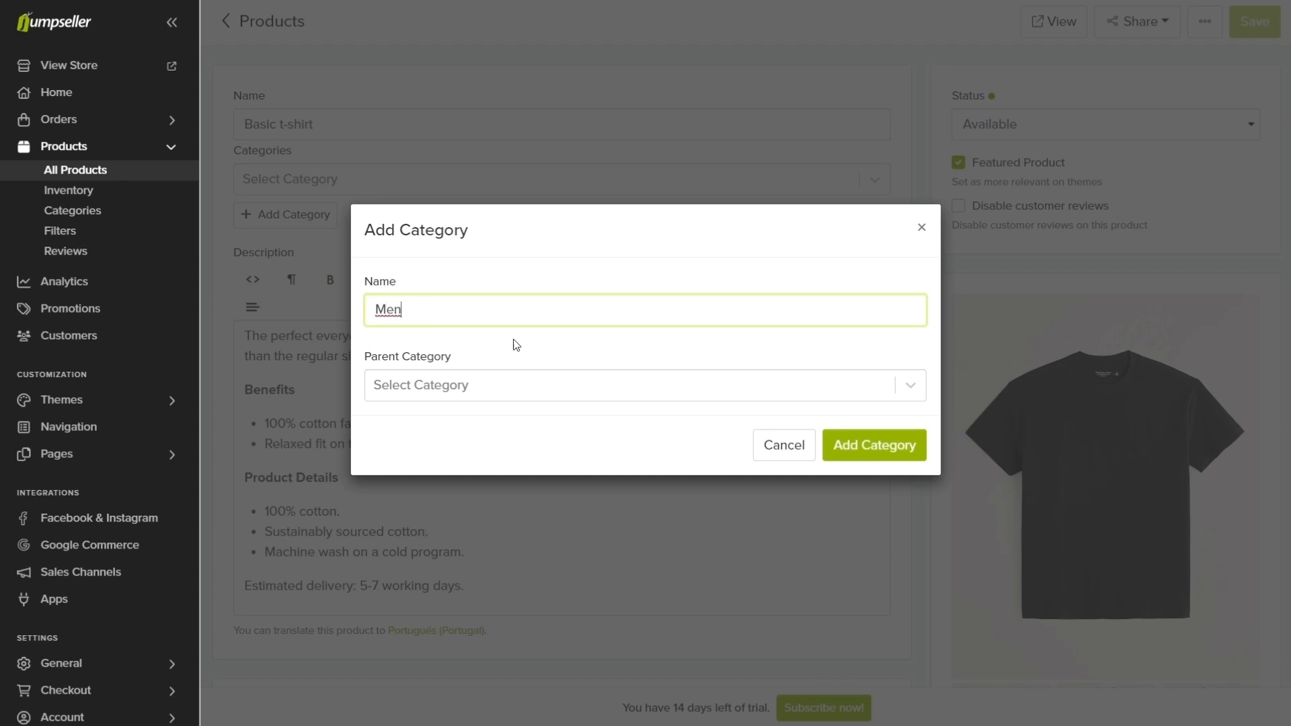
pyautogui.click(850, 437)
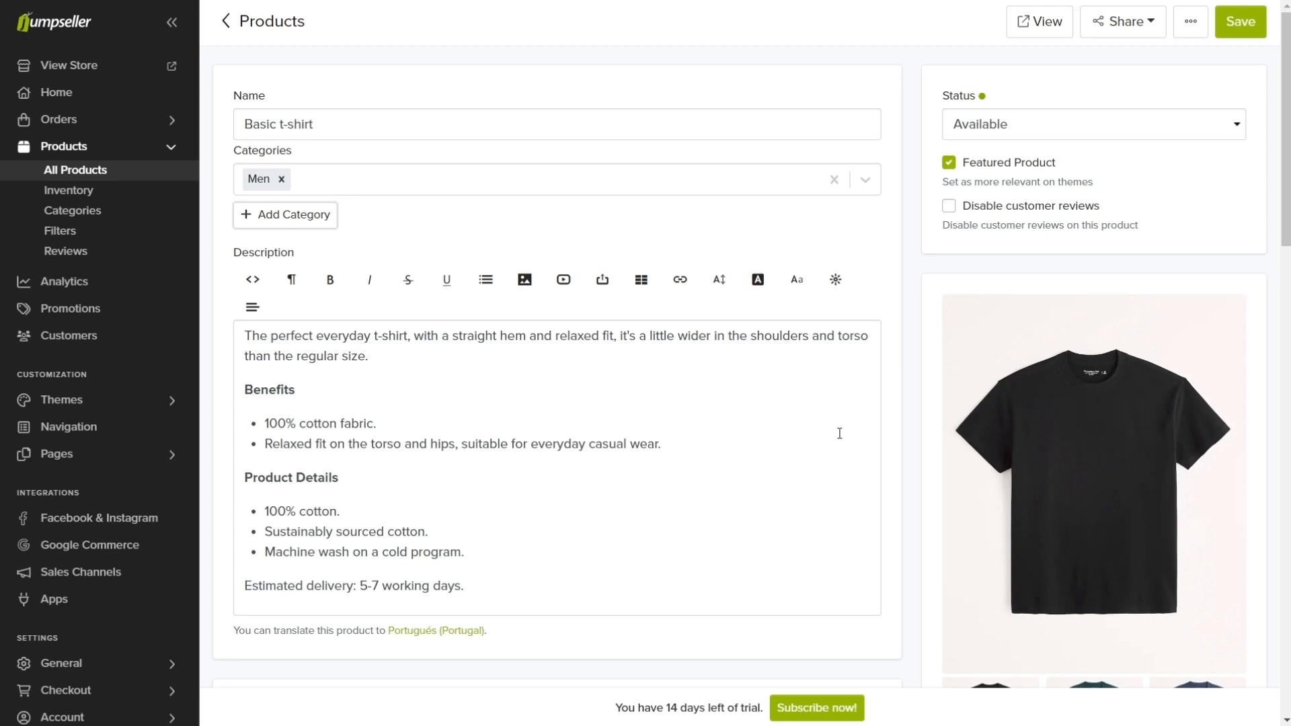
# Step: Add a T-shirt category to the Basic t-shirt product with Men as its parent category
pyautogui.click(299, 214)
pyautogui.click(436, 311)
pyautogui.write('T-shirt')
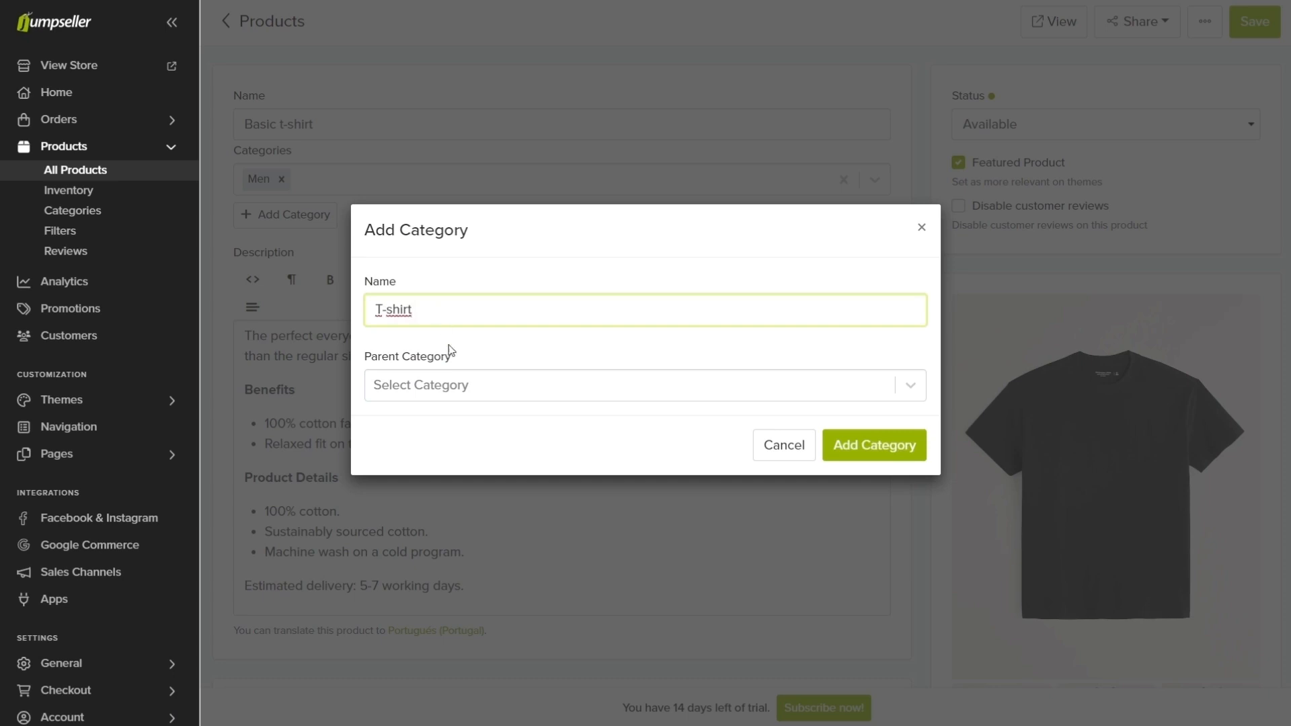
pyautogui.click(464, 386)
pyautogui.click(448, 599)
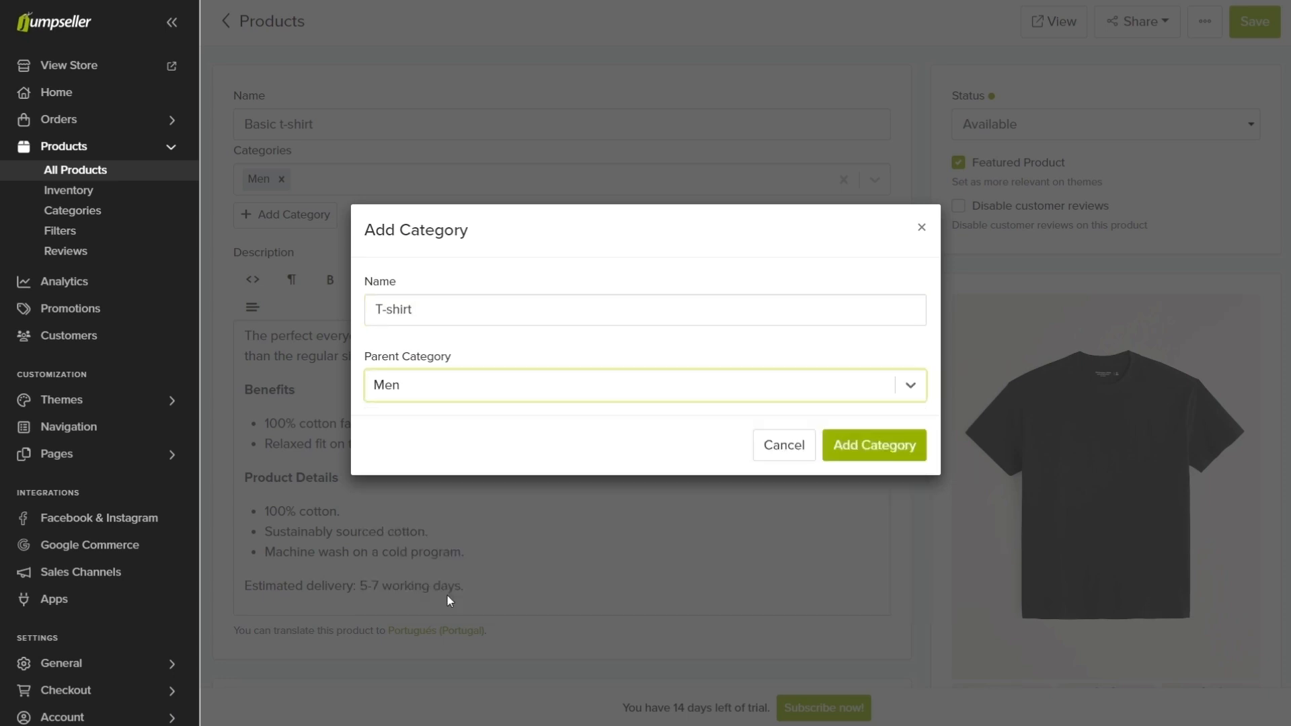
pyautogui.click(845, 462)
# Step: Add a Summer collection category to the product with Men as its parent category
pyautogui.click(285, 214)
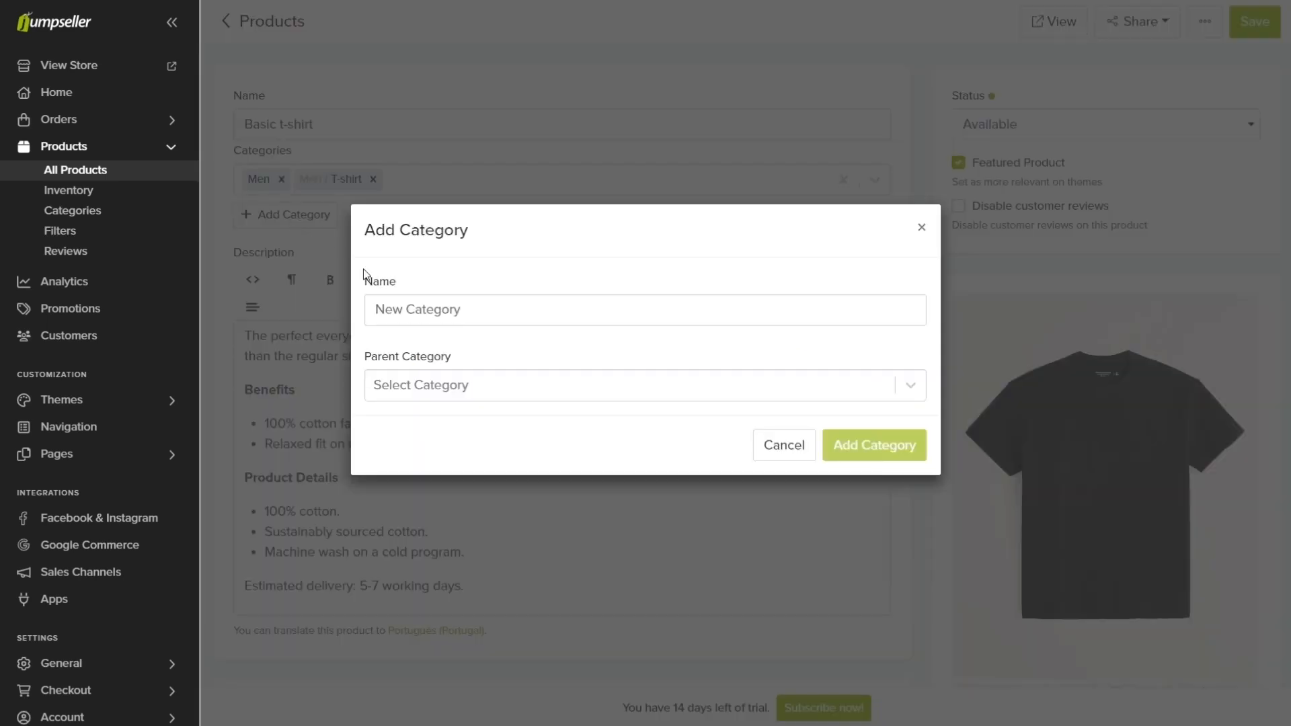
pyautogui.click(414, 306)
pyautogui.write('Summer collection')
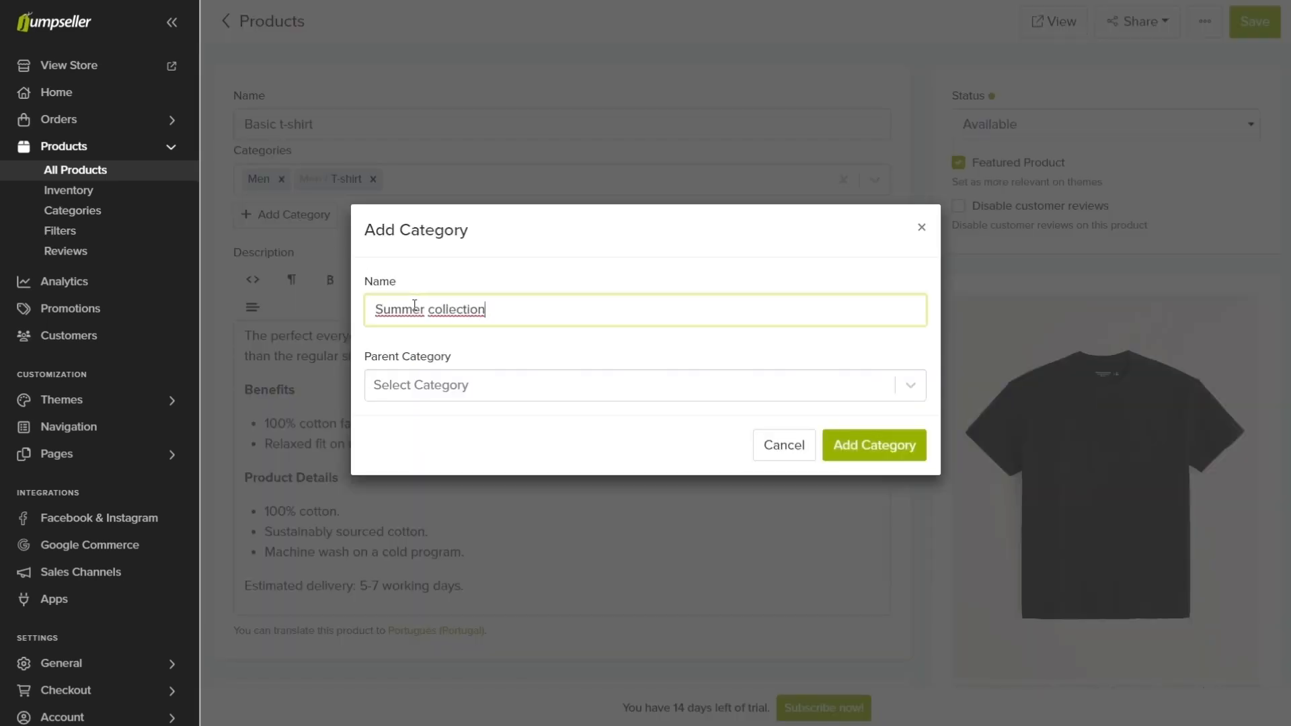
pyautogui.click(438, 385)
pyautogui.click(444, 597)
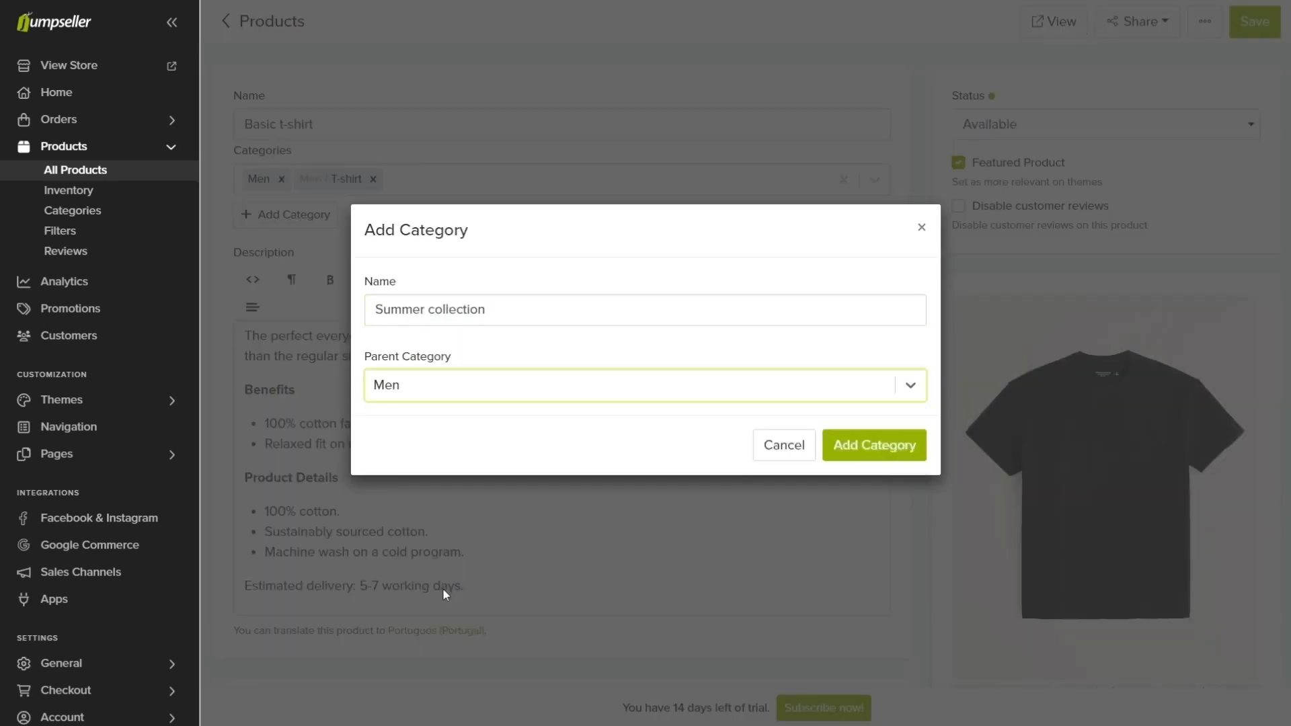
pyautogui.click(867, 442)
# Step: Add a product option named Colors of type Color to the Basic t-shirt
pyautogui.scroll(-12, 866, 437)
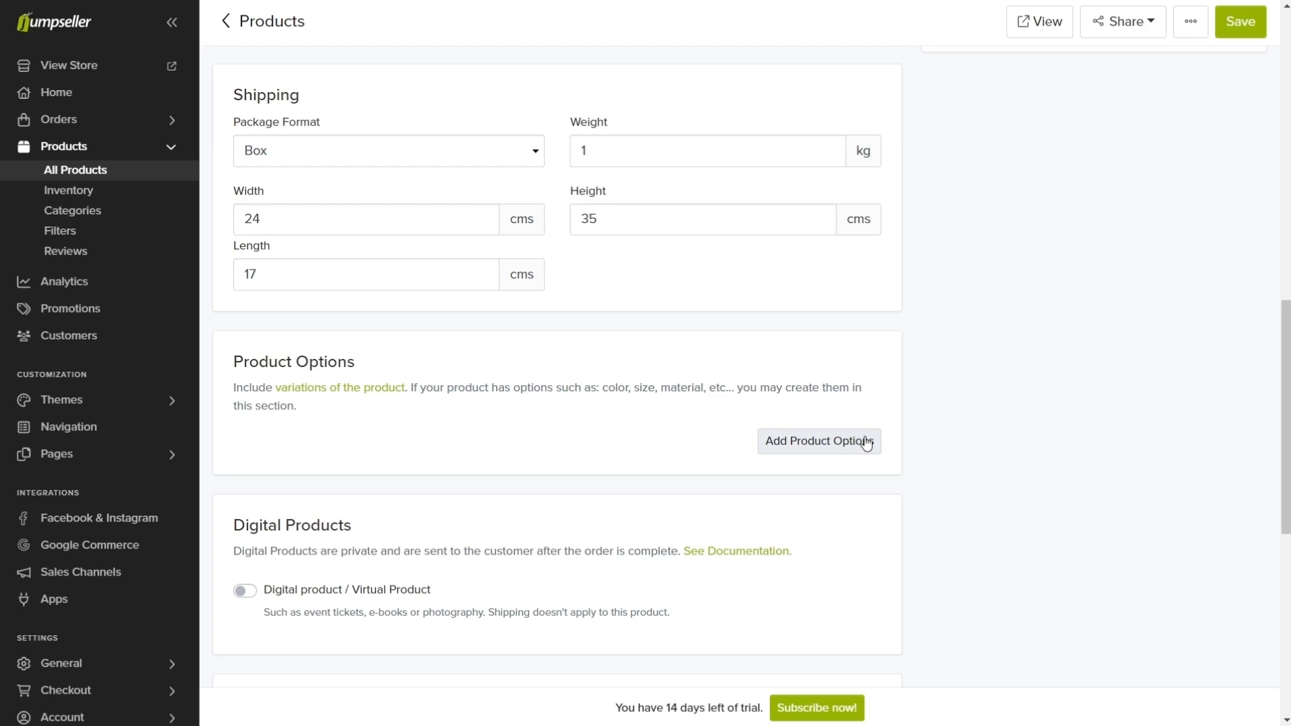
pyautogui.click(866, 442)
pyautogui.click(863, 474)
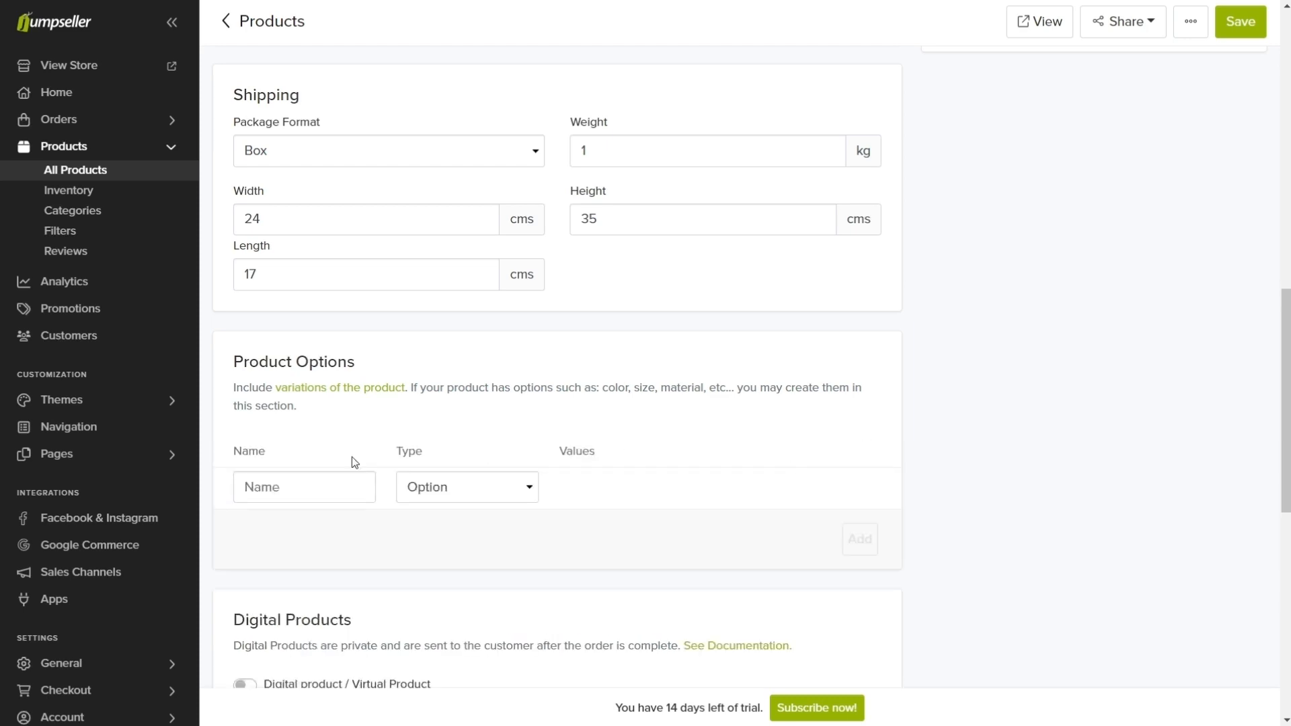
pyautogui.click(283, 477)
pyautogui.write('Colors')
pyautogui.click(444, 488)
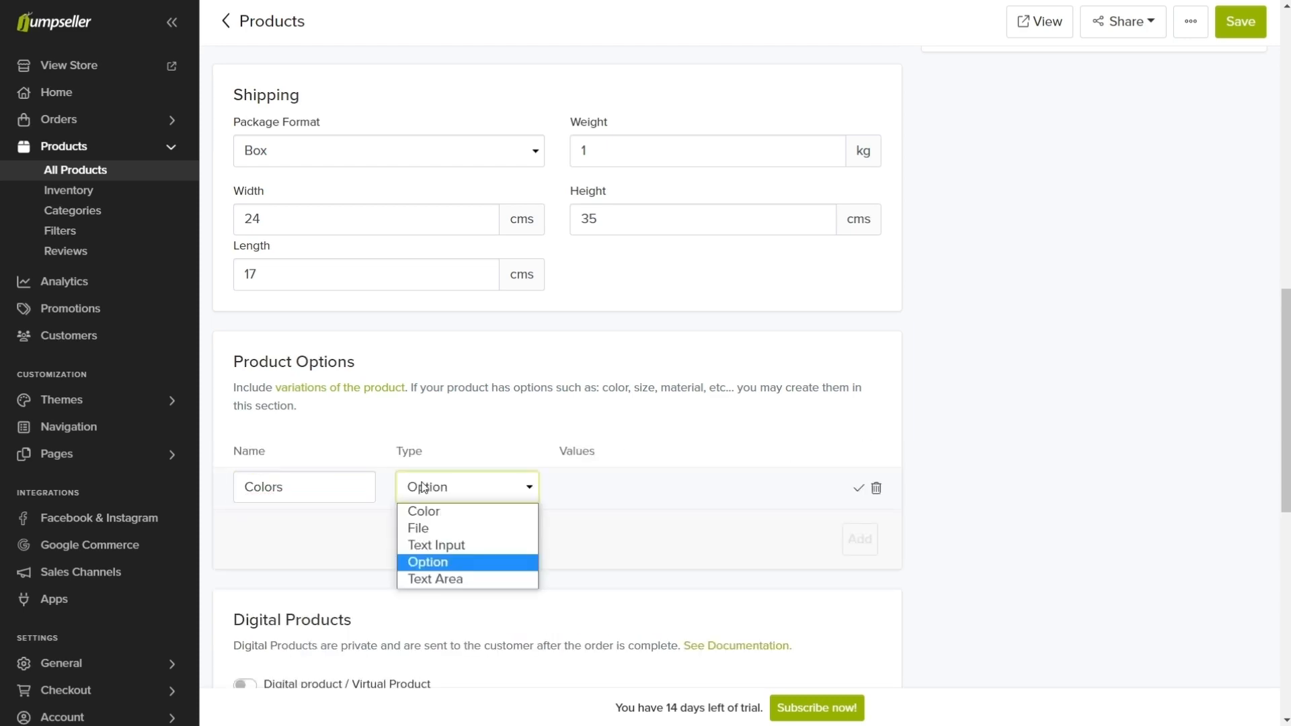
pyautogui.click(448, 506)
pyautogui.click(859, 489)
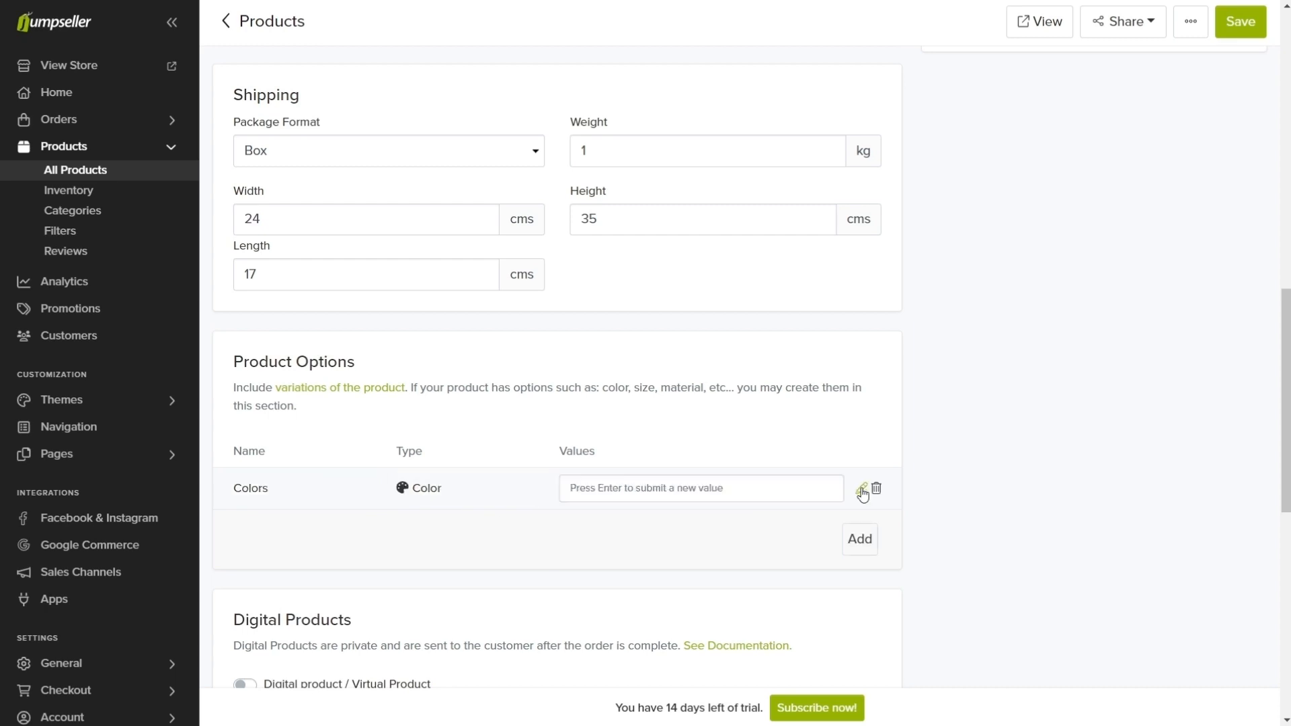
# Step: Add the value Dark grey to the Colors option and confirm its color swatch
pyautogui.click(712, 480)
pyautogui.write('Dark grey')
pyautogui.press('Return')
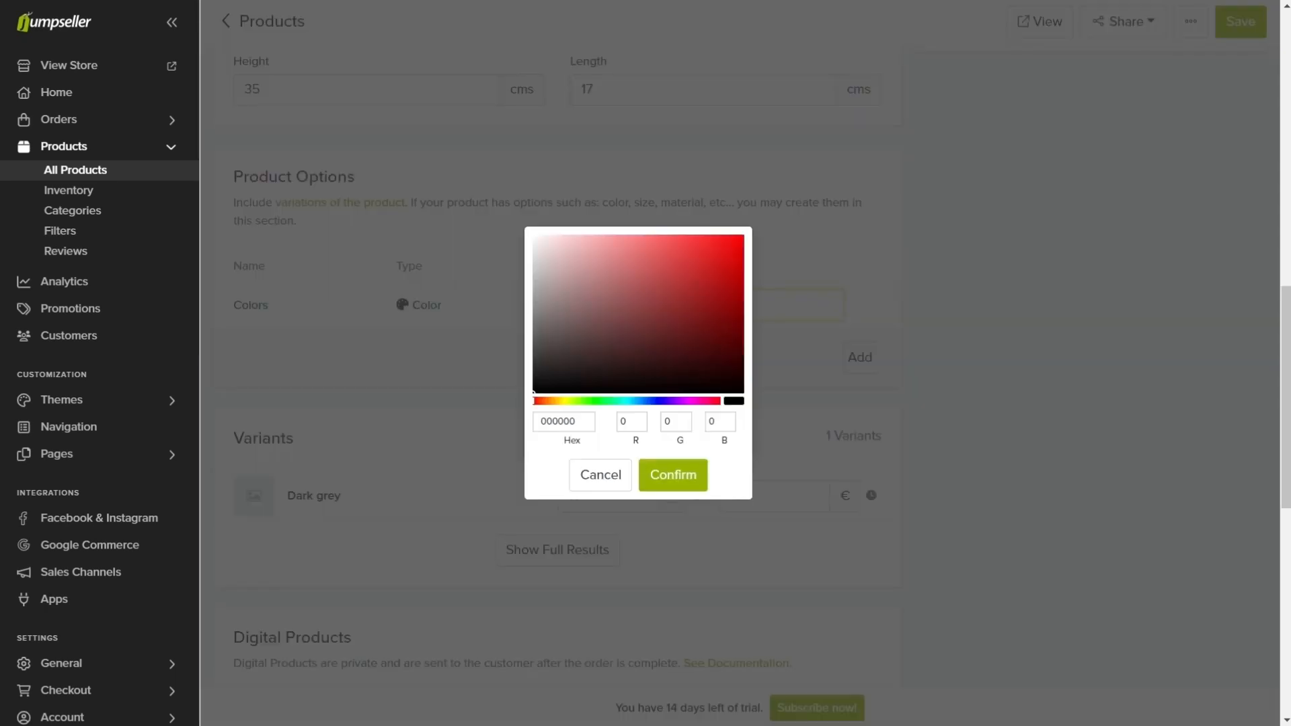
pyautogui.click(672, 471)
# Step: Add the value Dark green to the Colors option with the hex color 154E21
pyautogui.write('Dark green')
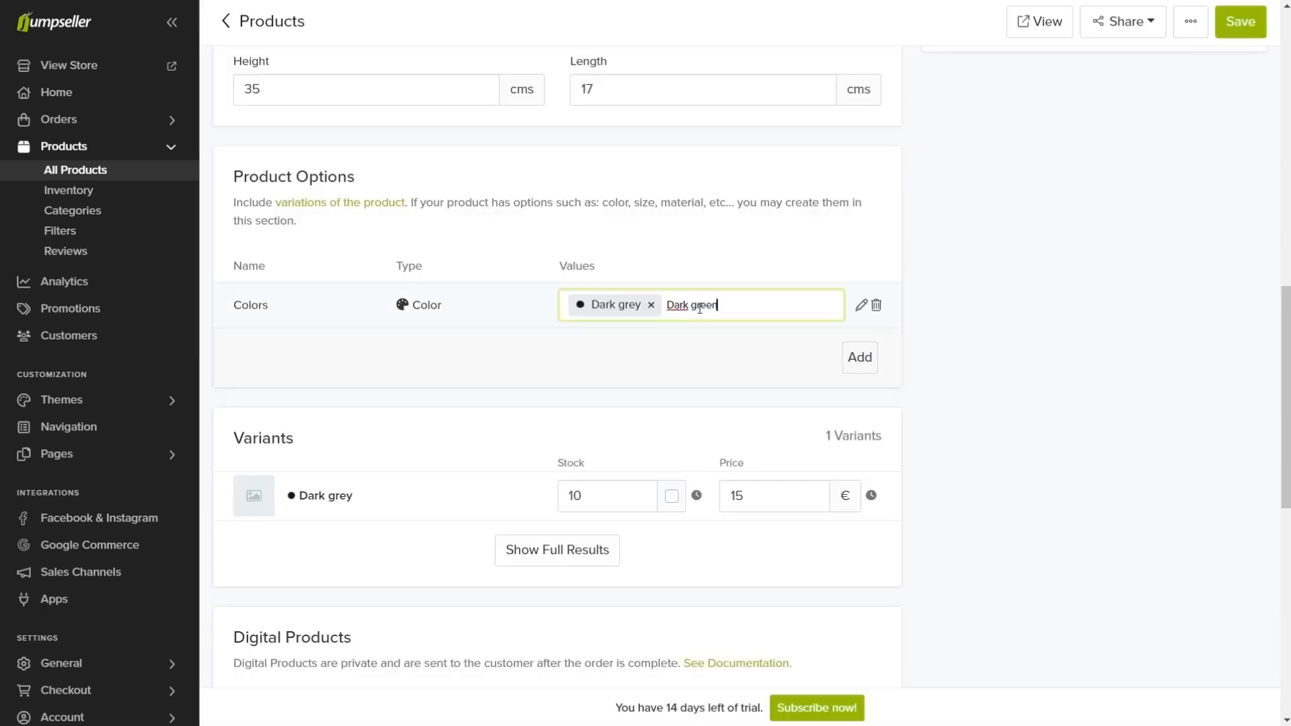
pyautogui.press('Return')
pyautogui.hotkey('ctrl', 'v')
pyautogui.click(671, 468)
# Step: Add the value Dark blue to the Colors option and paste its hex color code for the swatch
pyautogui.click(776, 309)
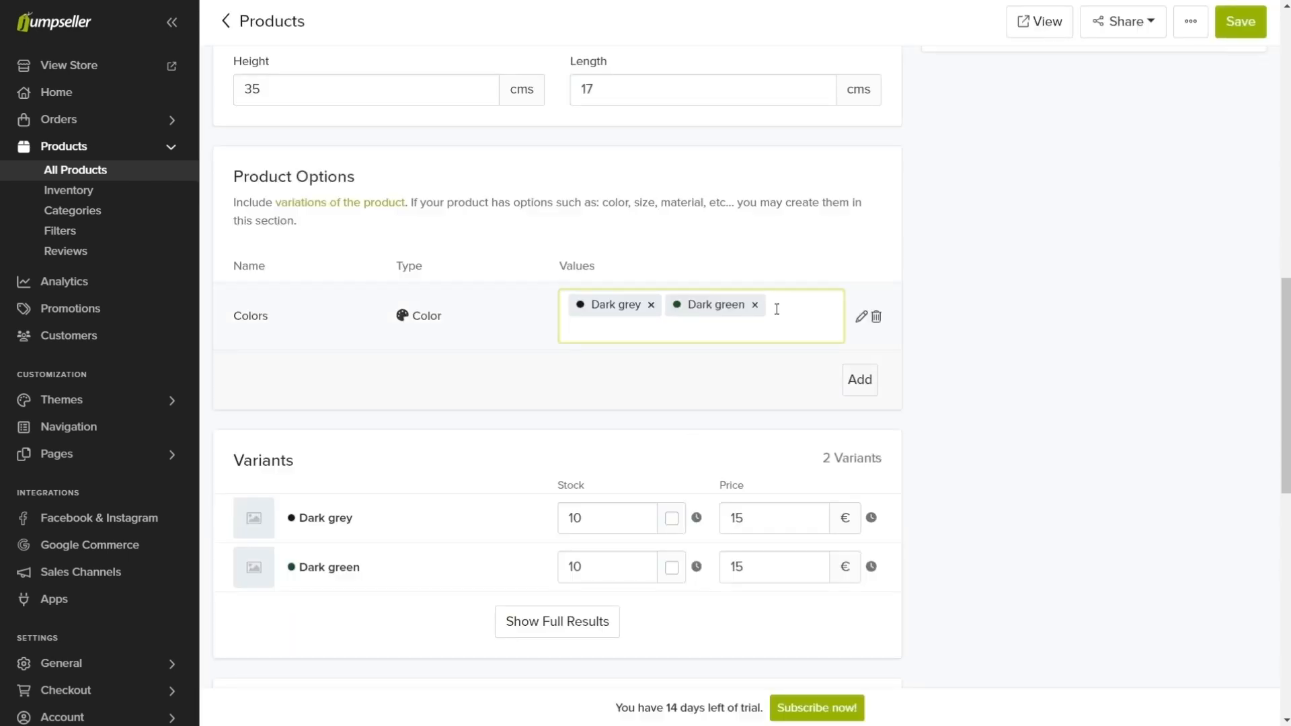
pyautogui.write('Dark blue')
pyautogui.press('Return')
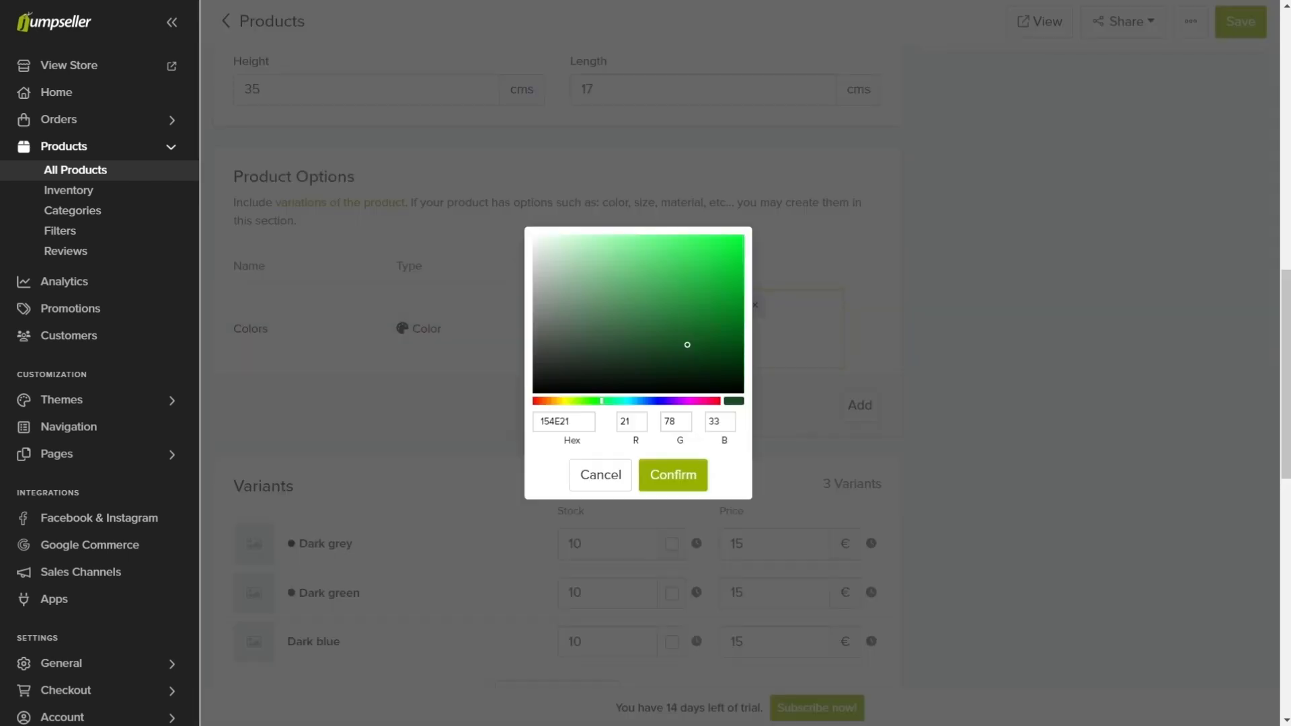
pyautogui.doubleClick(564, 422)
pyautogui.hotkey('ctrl', 'v')
pyautogui.click(673, 474)
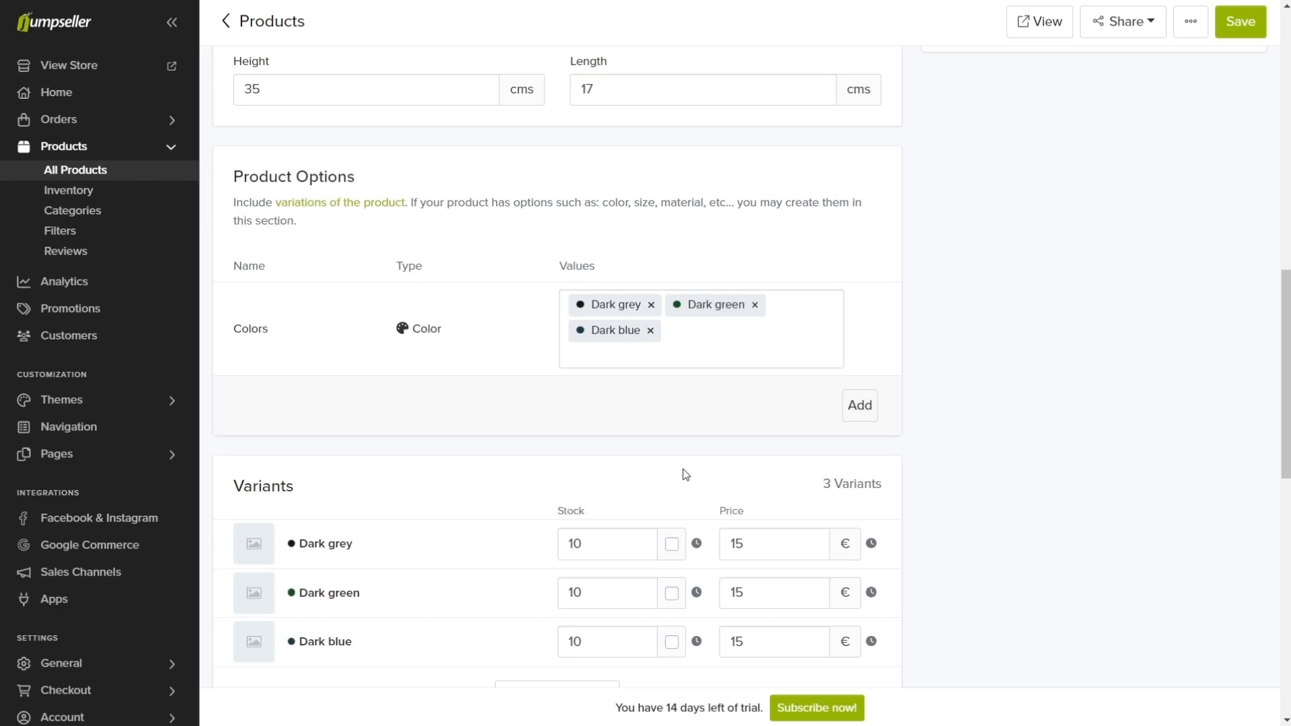
# Step: Add a second product option named Sizes of type Option
pyautogui.click(859, 406)
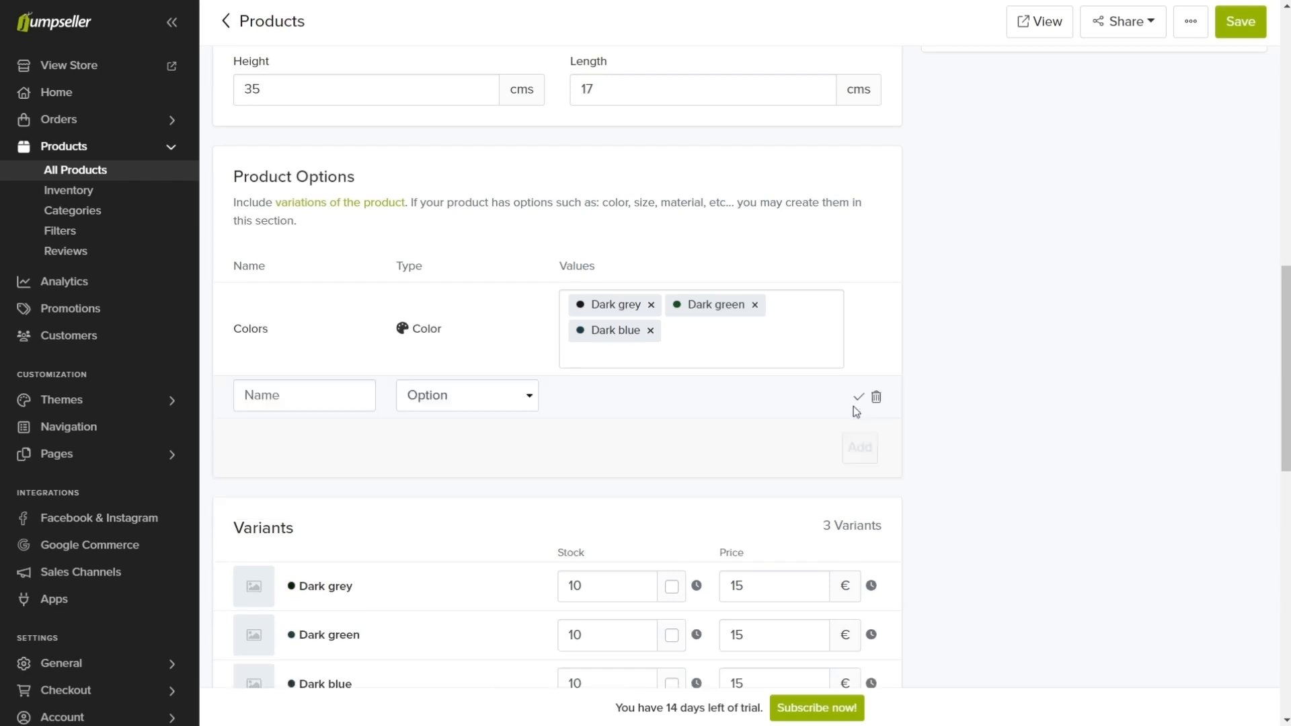
pyautogui.click(304, 392)
pyautogui.write('Sizes')
pyautogui.click(433, 399)
pyautogui.click(445, 466)
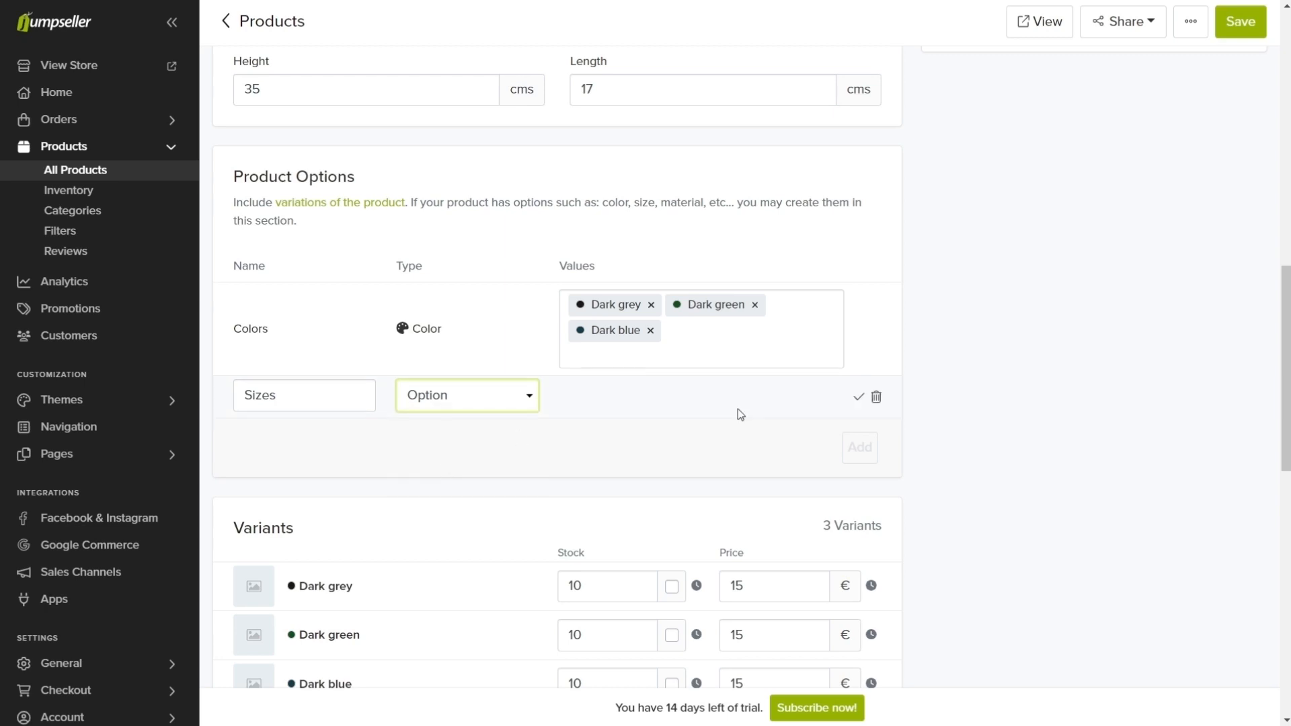
pyautogui.click(859, 401)
# Step: Enter the values S, M and L for the Sizes option
pyautogui.write('S')
pyautogui.press('Return')
pyautogui.write('M')
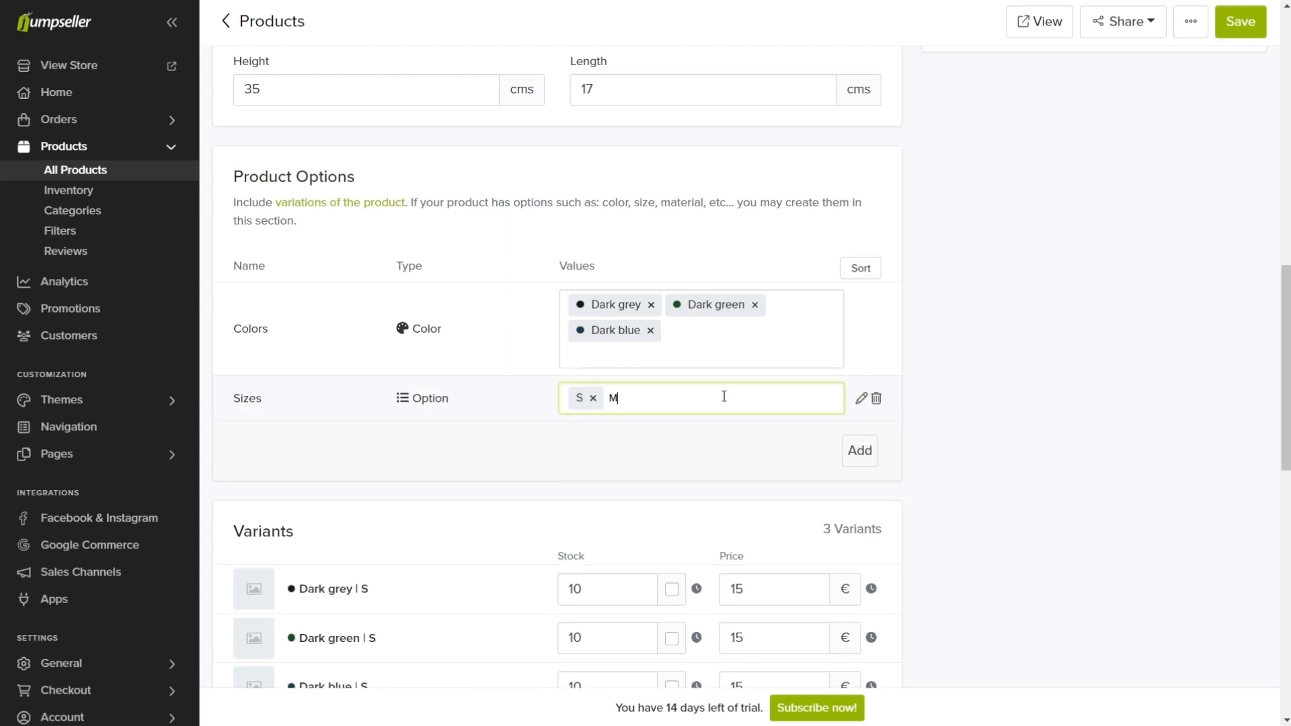
pyautogui.press('Return')
pyautogui.write('L')
pyautogui.press('Return')
# Step: Assign the black, green and blue t-shirt images to the variants of the matching color and save the product
pyautogui.scroll(-3, 247, 372)
pyautogui.click(247, 372)
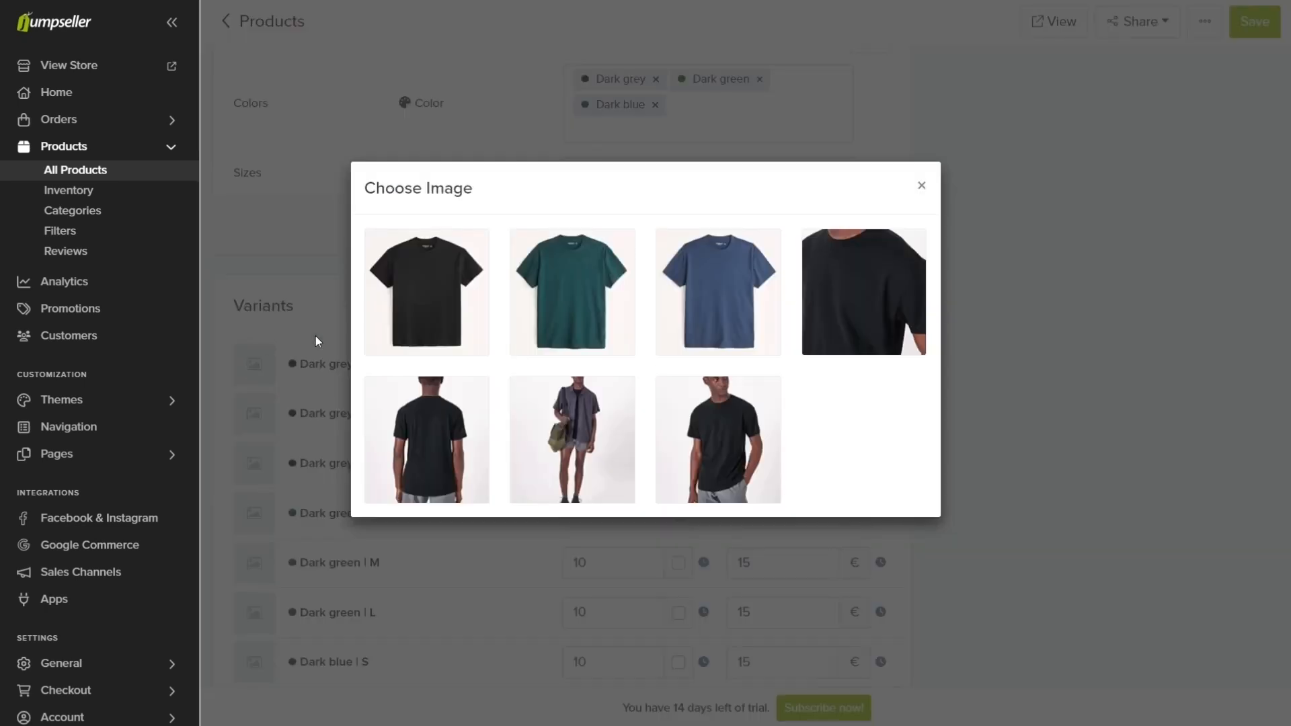
pyautogui.click(395, 318)
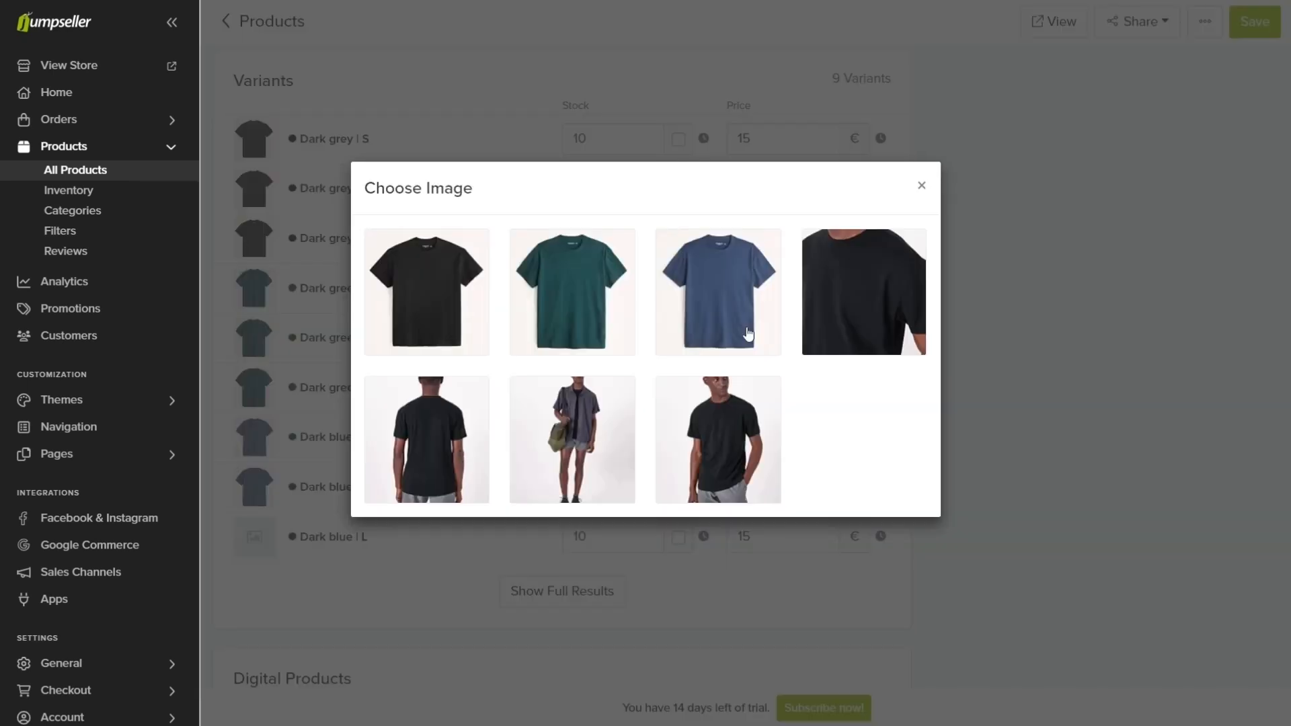
pyautogui.click(742, 333)
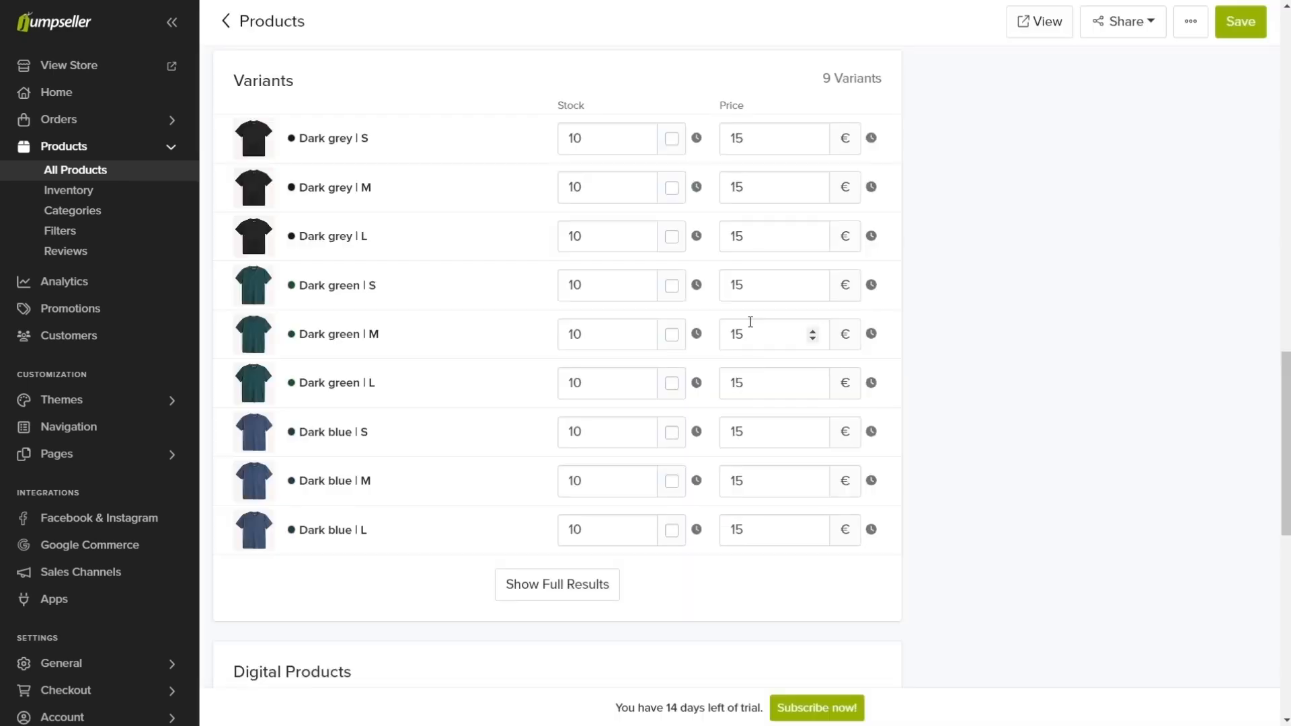
pyautogui.click(1229, 34)
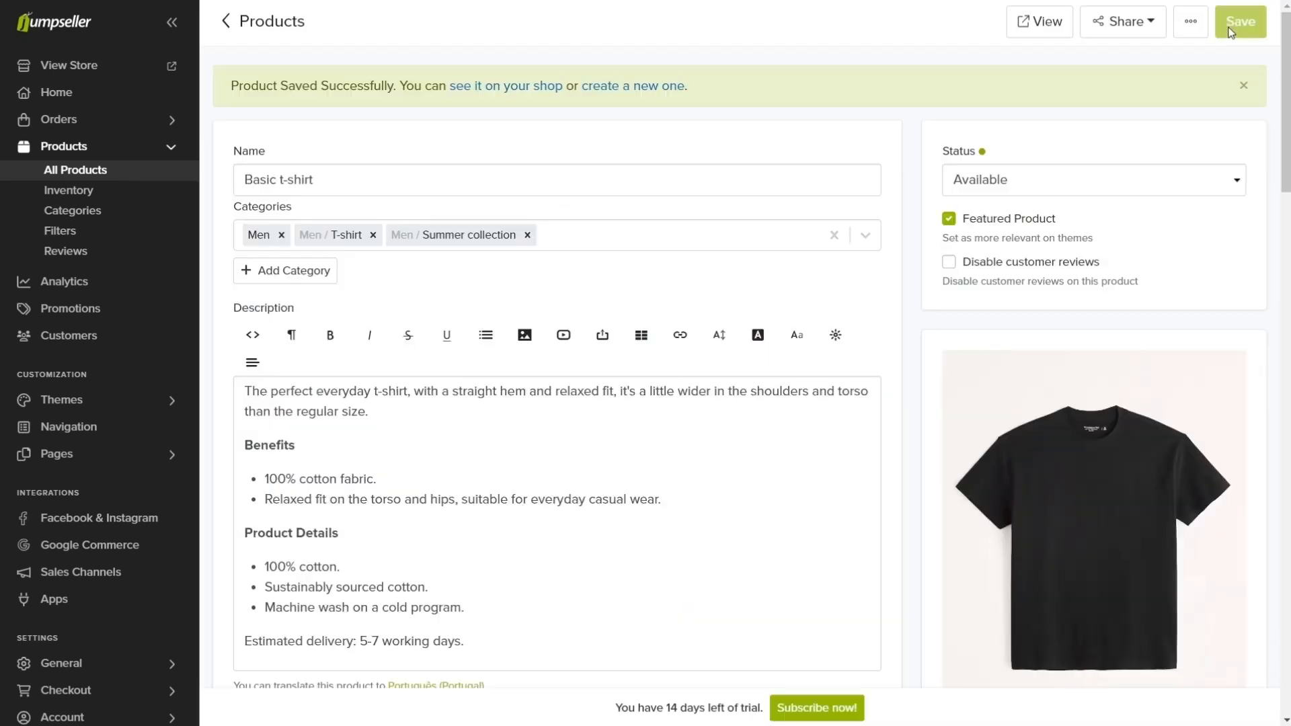
# Step: Return to the product list, open Casual pants - 100% cotton and assign it the existing Men category
pyautogui.click(226, 26)
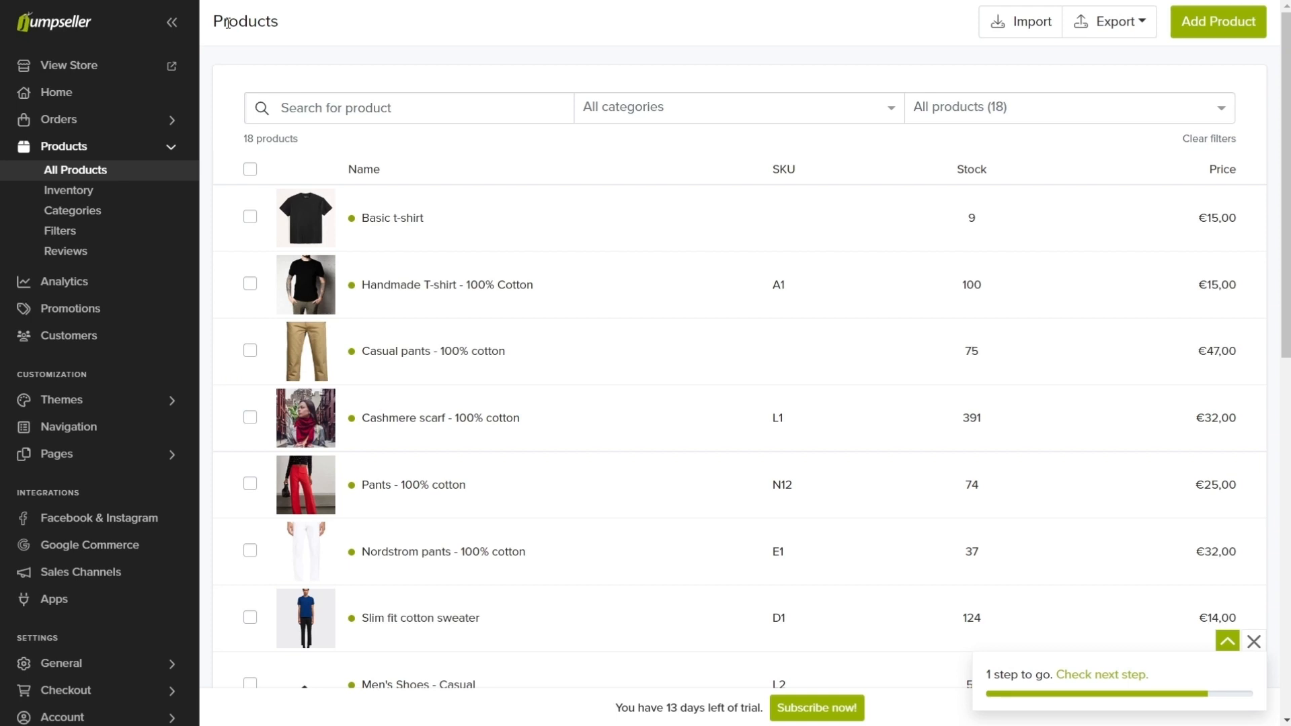
pyautogui.click(411, 360)
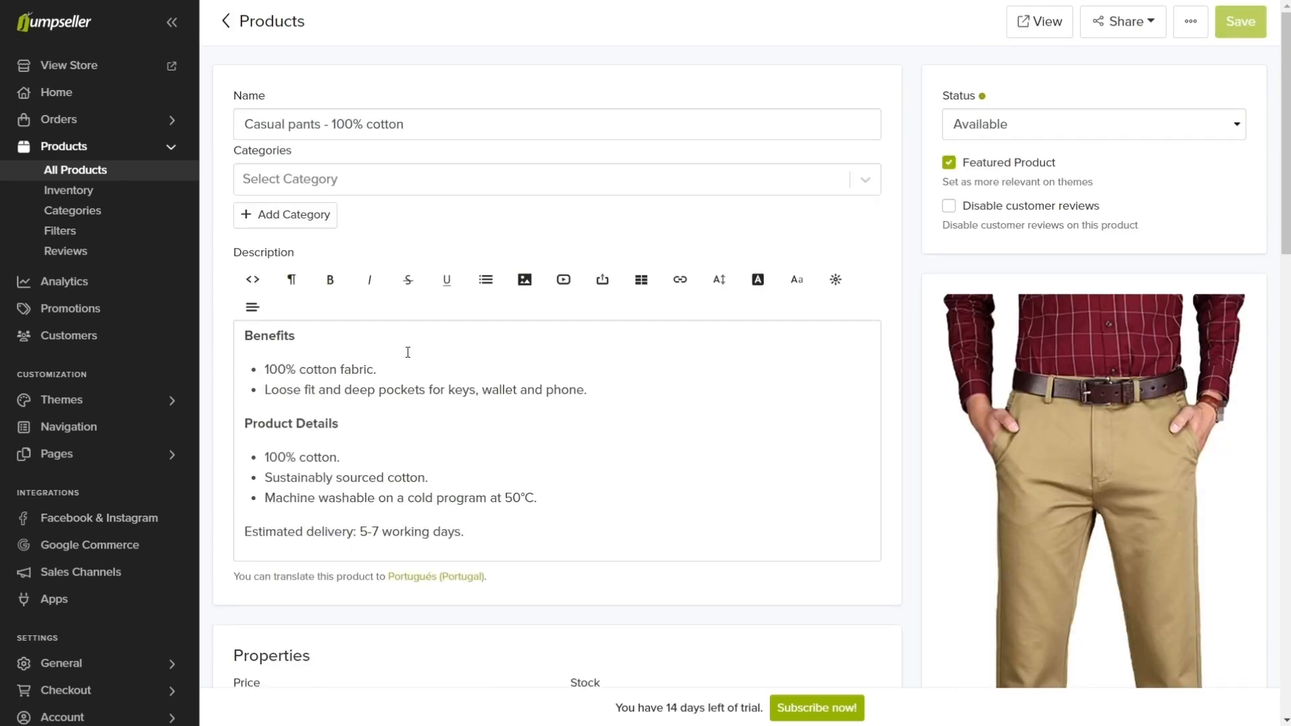
pyautogui.click(274, 180)
pyautogui.click(285, 391)
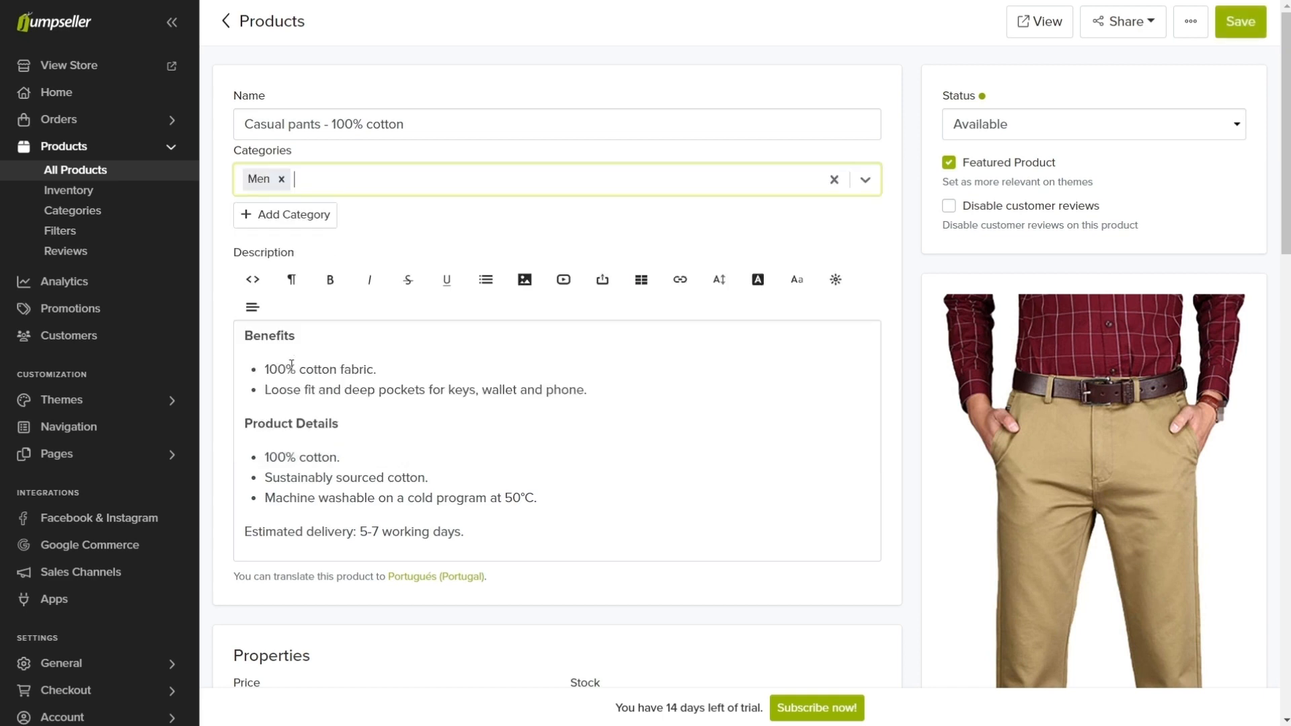
# Step: Create a Pants category with Men as its parent category for the casual pants product
pyautogui.click(309, 218)
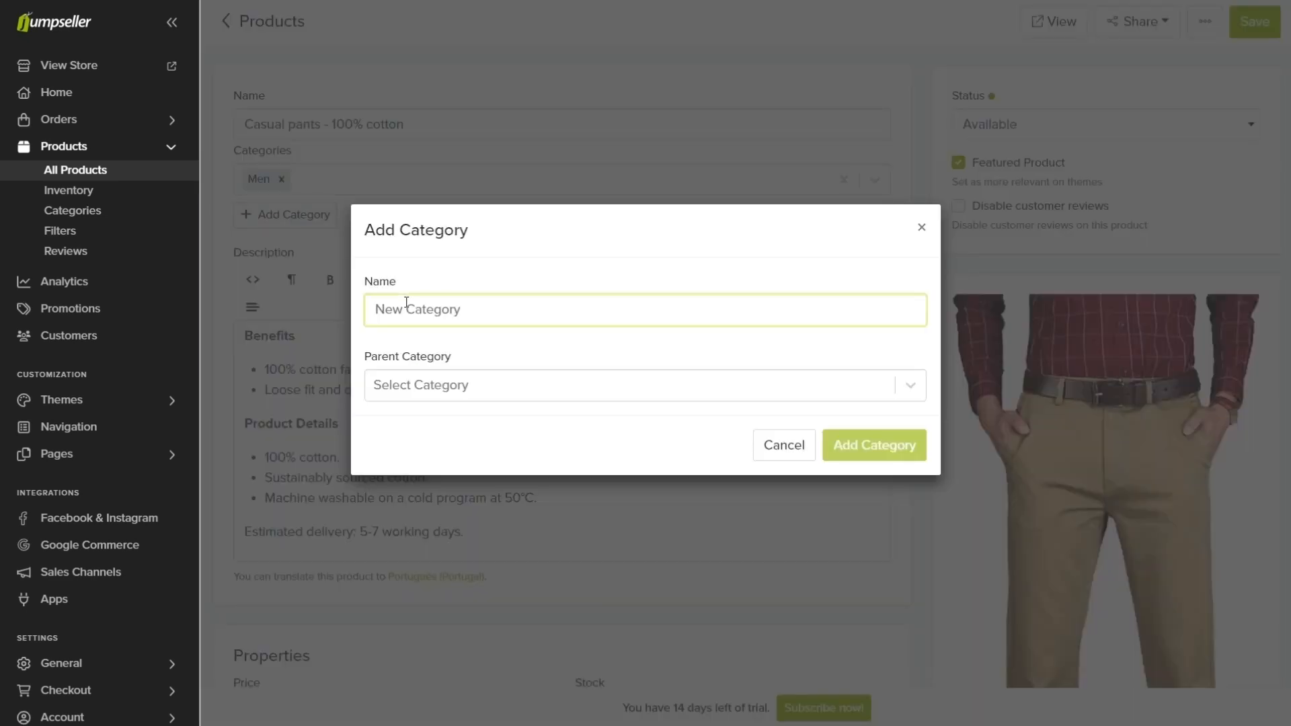
pyautogui.write('Pants')
pyautogui.click(417, 385)
pyautogui.click(416, 596)
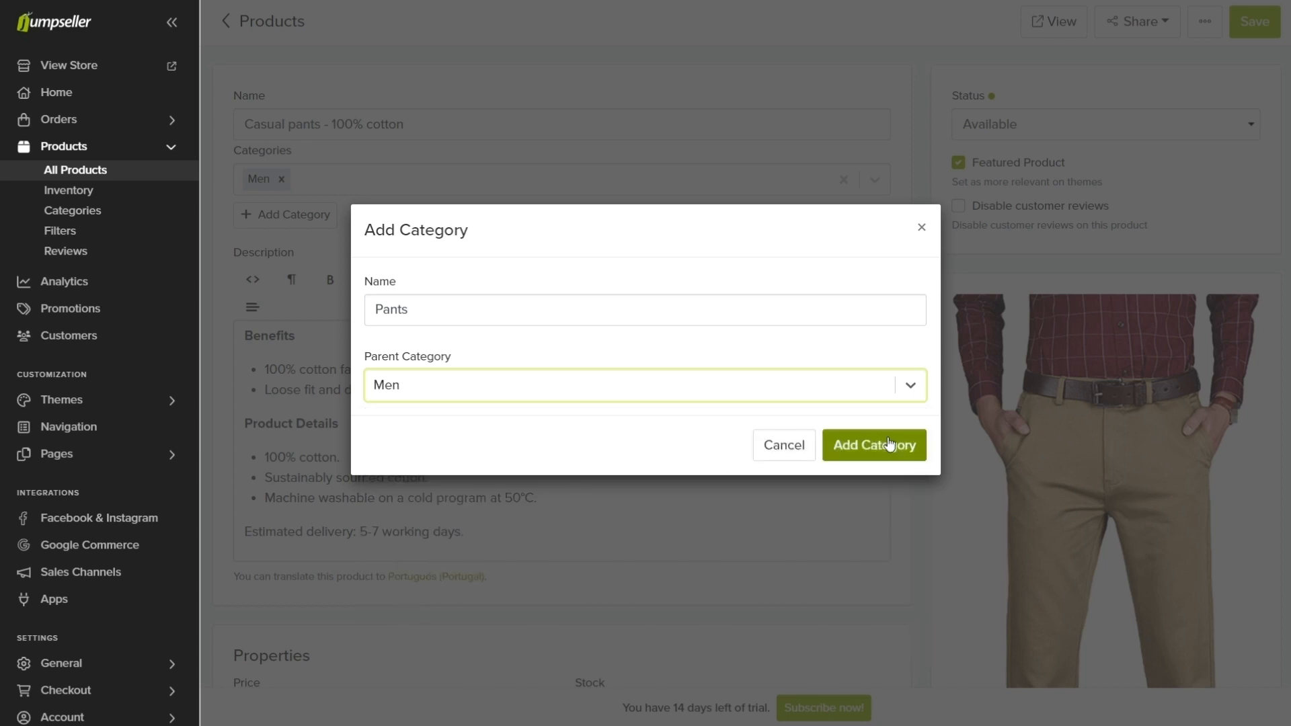
pyautogui.click(889, 445)
# Step: Add the existing Colors option to the casual pants product
pyautogui.scroll(-10, 465, 180)
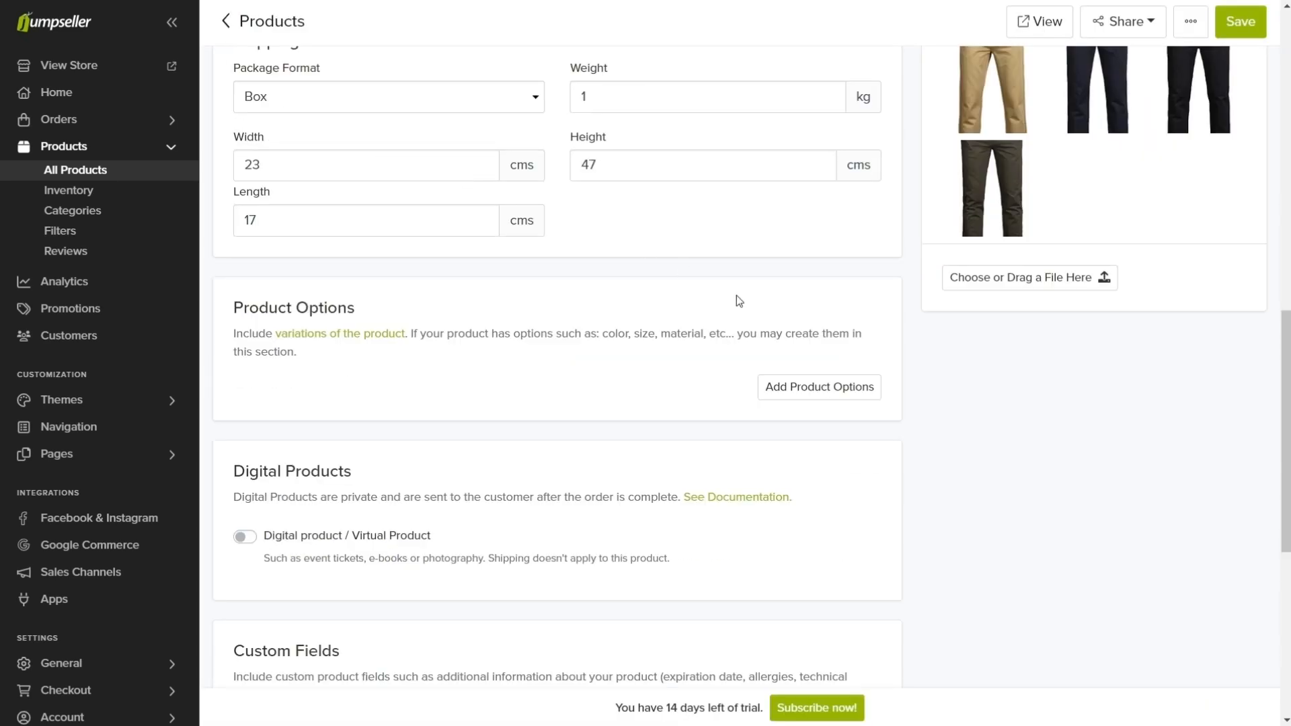
pyautogui.click(821, 389)
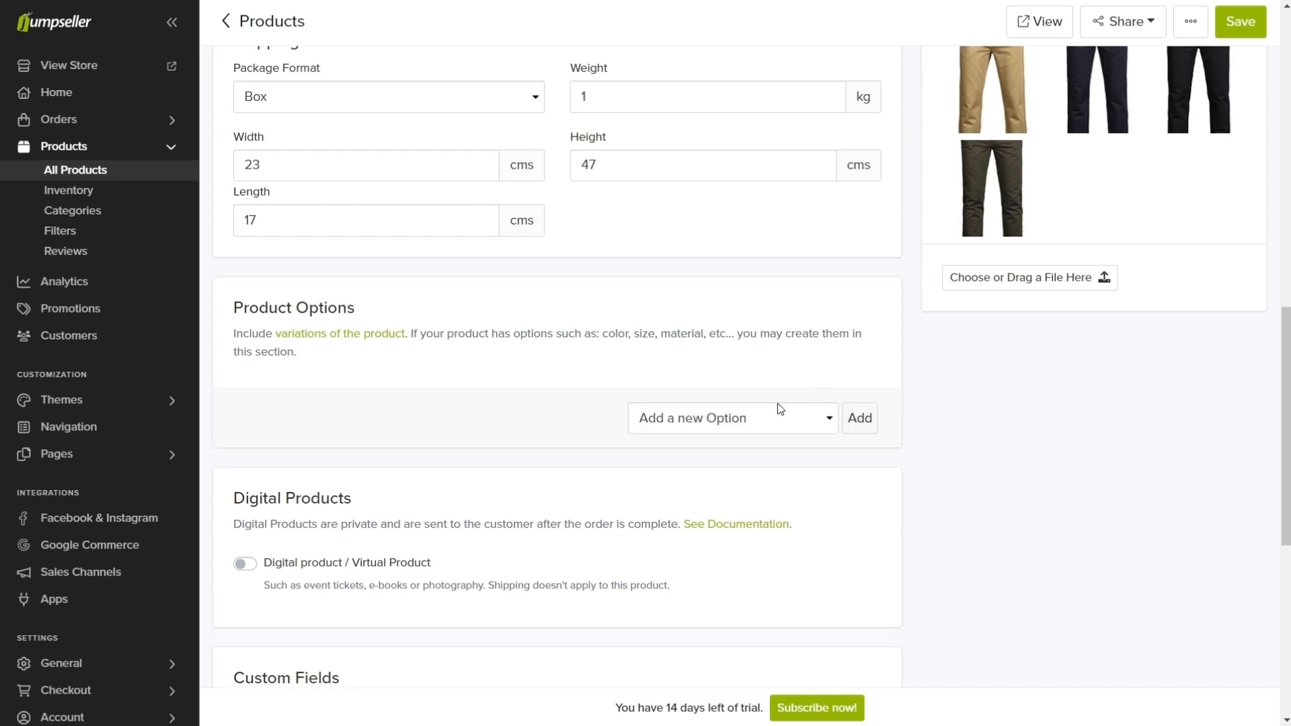
pyautogui.click(731, 415)
pyautogui.click(701, 475)
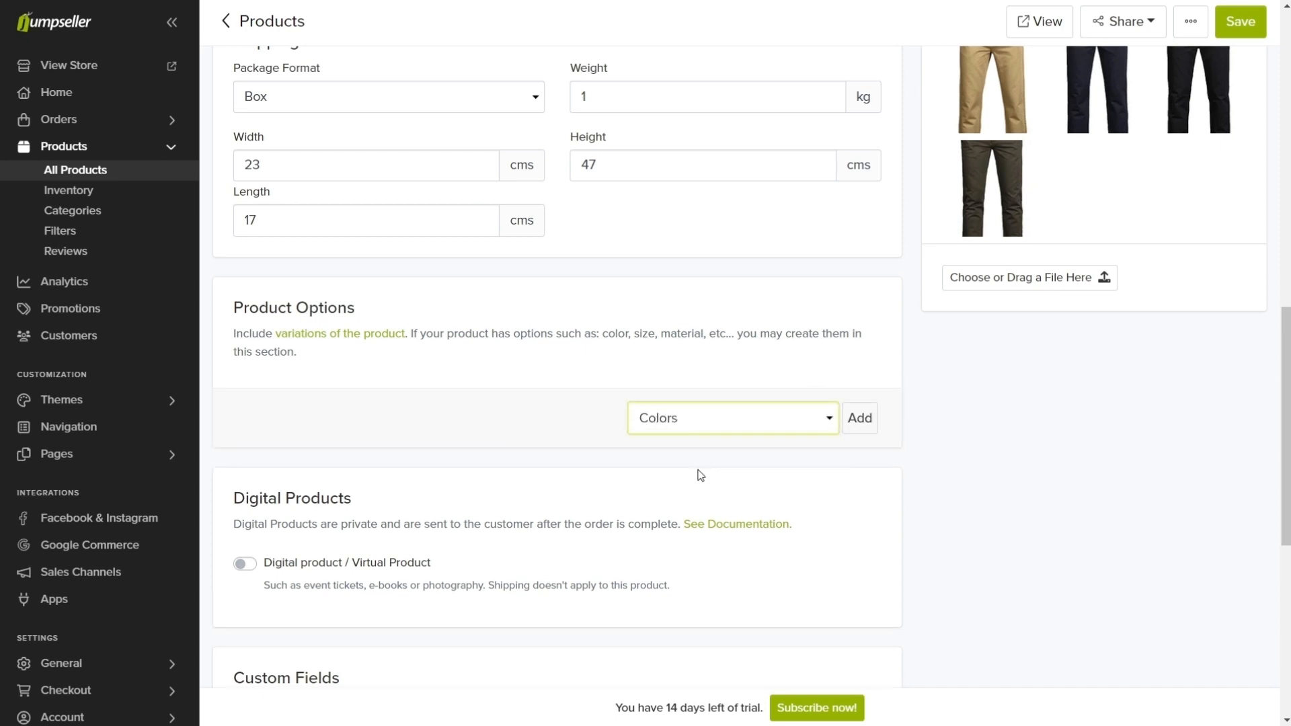
pyautogui.click(865, 412)
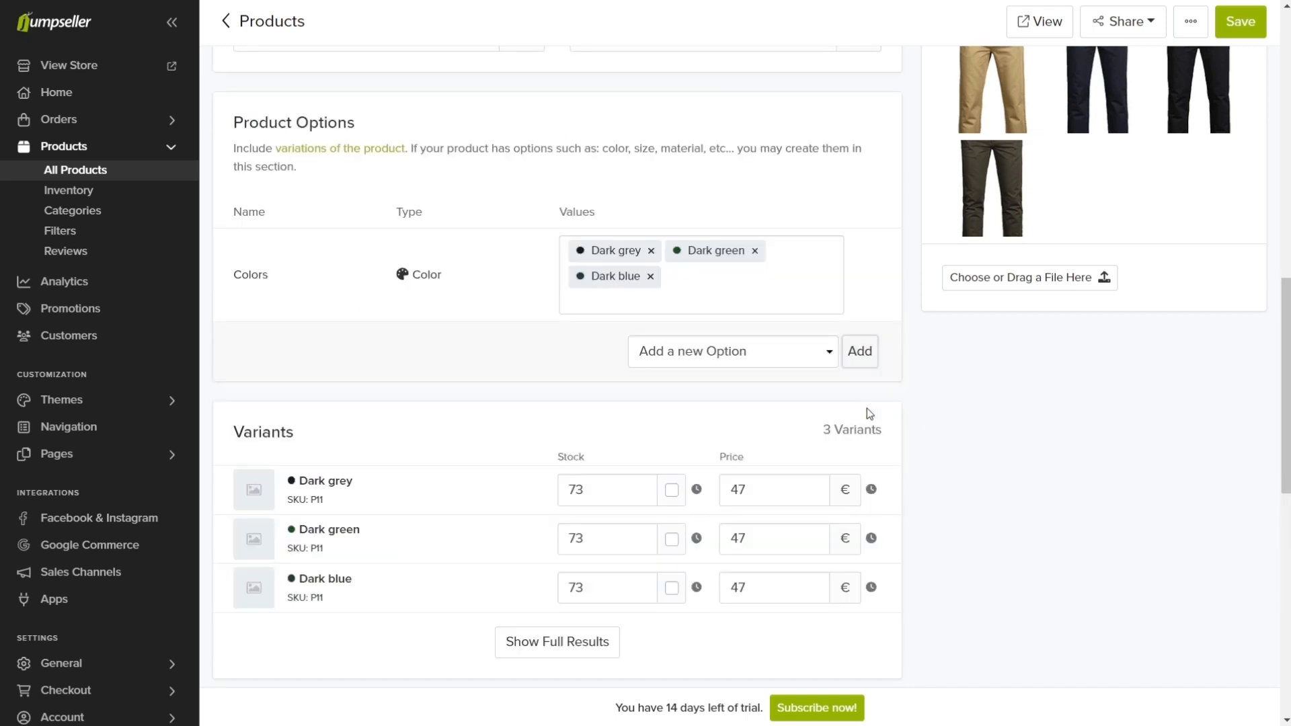
# Step: Remove the Dark grey value from the Colors option and add Camel with the hex color E9B95E
pyautogui.click(652, 251)
pyautogui.write('Camel')
pyautogui.press('Return')
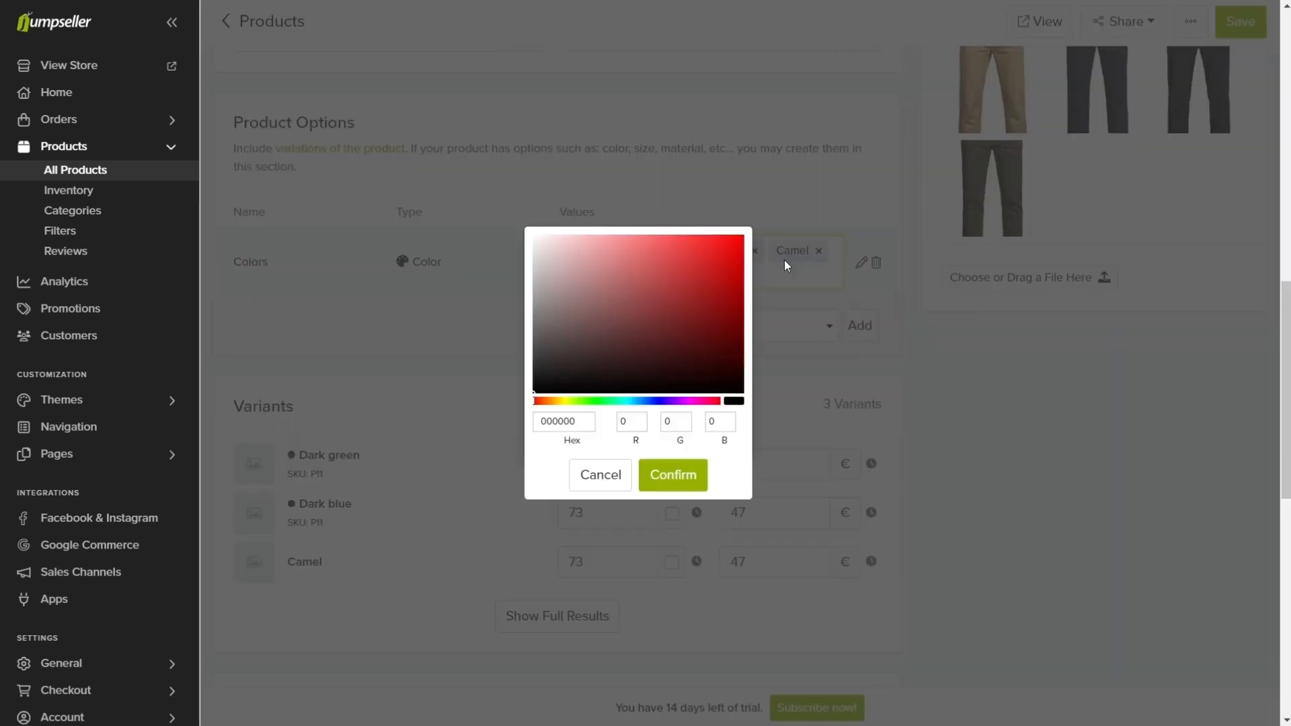
pyautogui.moveTo(581, 419); pyautogui.dragTo(545, 416)
pyautogui.hotkey('ctrl', 'v')
pyautogui.click(675, 476)
# Step: Add the value Black with the hex color 000000 to the Colors option
pyautogui.click(657, 283)
pyautogui.write('B')
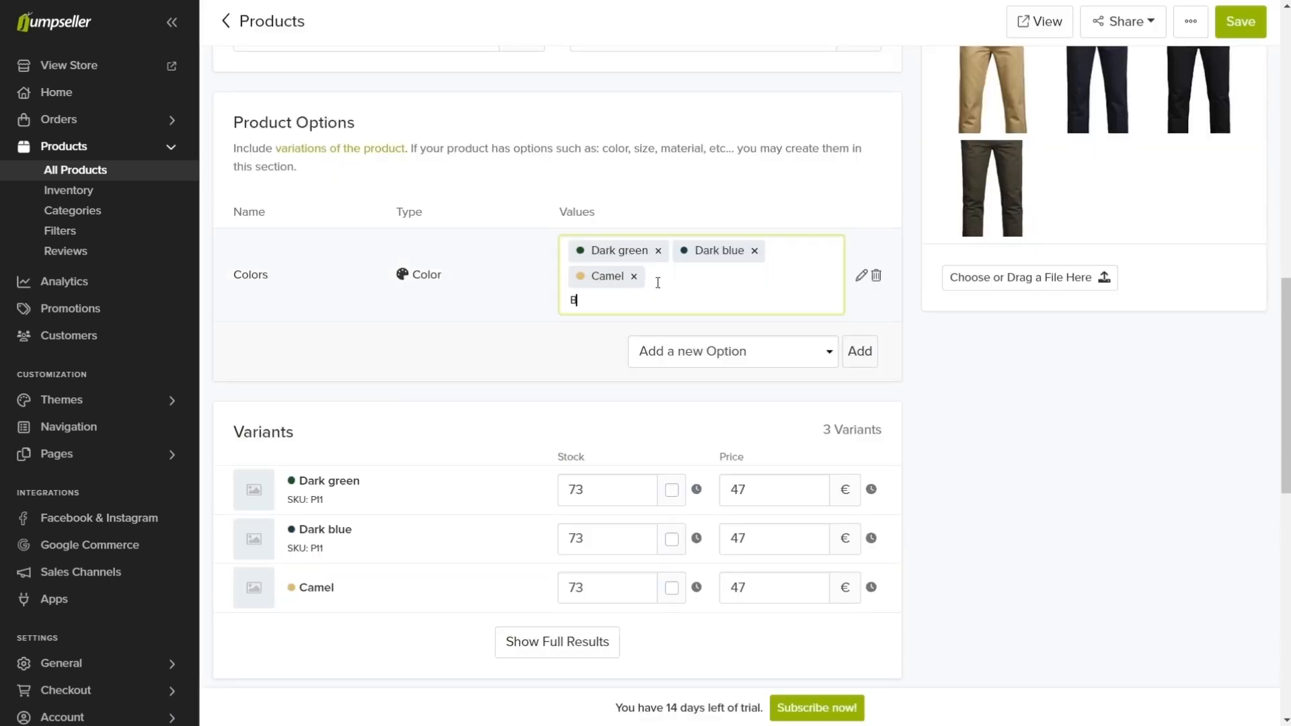
pyautogui.write('lack')
pyautogui.press('Return')
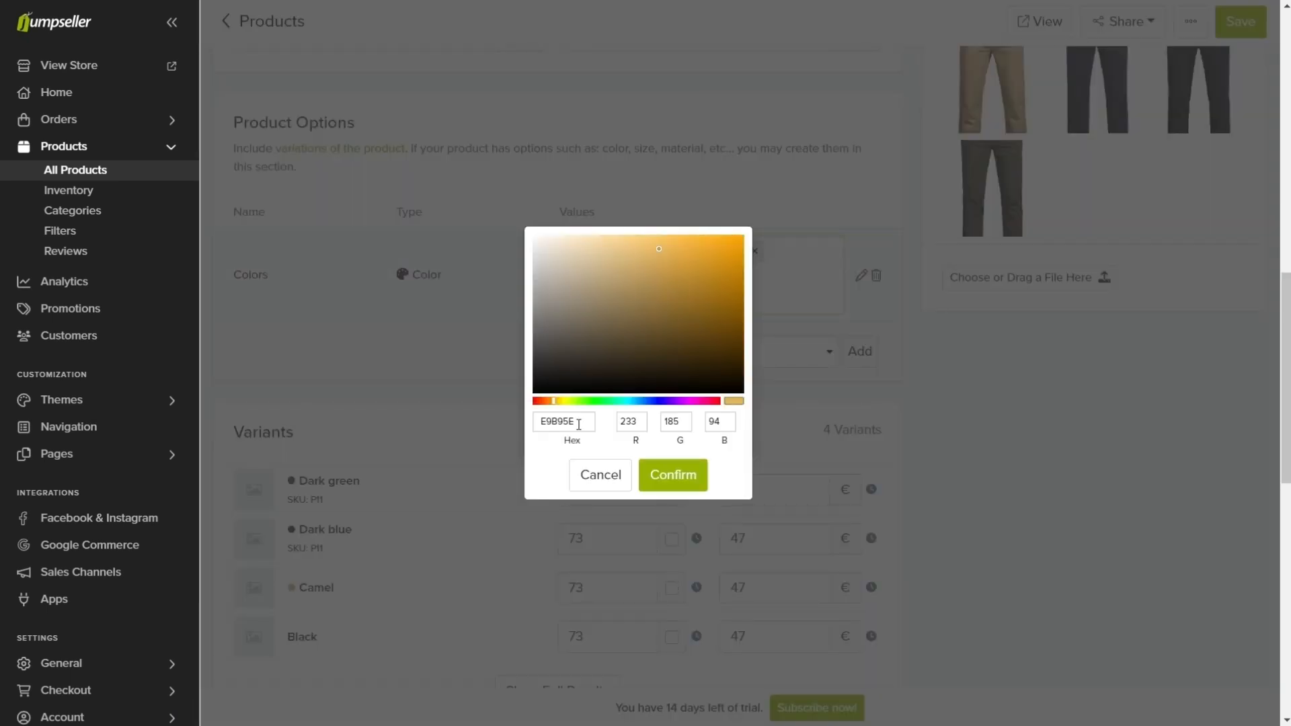
pyautogui.moveTo(578, 420); pyautogui.dragTo(542, 420)
pyautogui.write('000000')
pyautogui.click(673, 472)
# Step: Add the existing Sizes option to the casual pants product
pyautogui.click(691, 351)
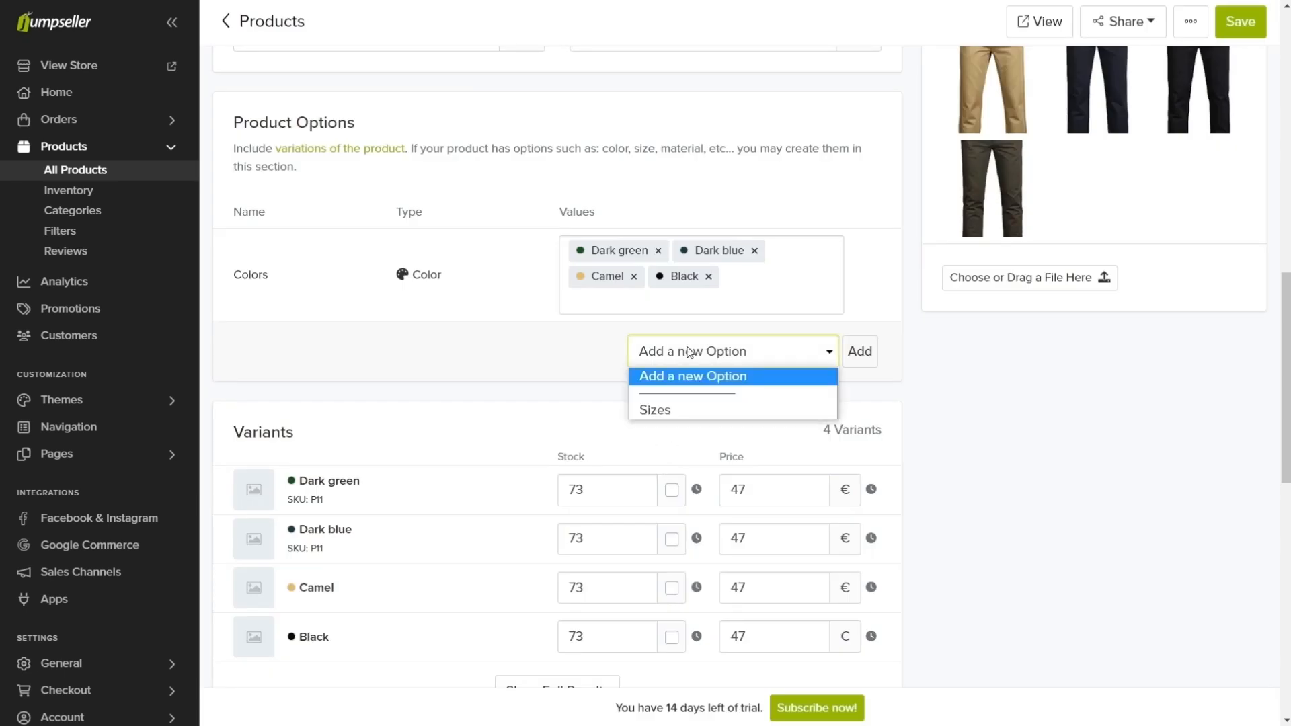
pyautogui.click(672, 410)
pyautogui.click(859, 351)
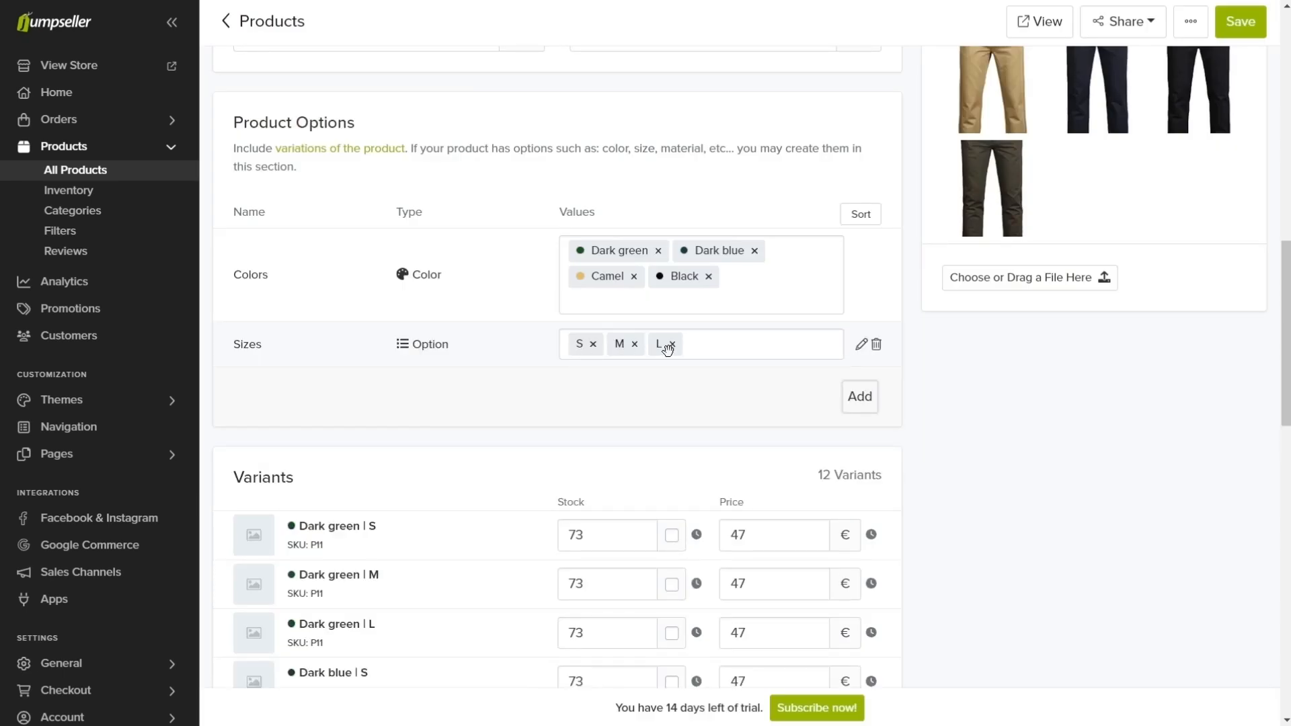
# Step: Assign the pants images to the variants of the matching color and save the product
pyautogui.click(254, 535)
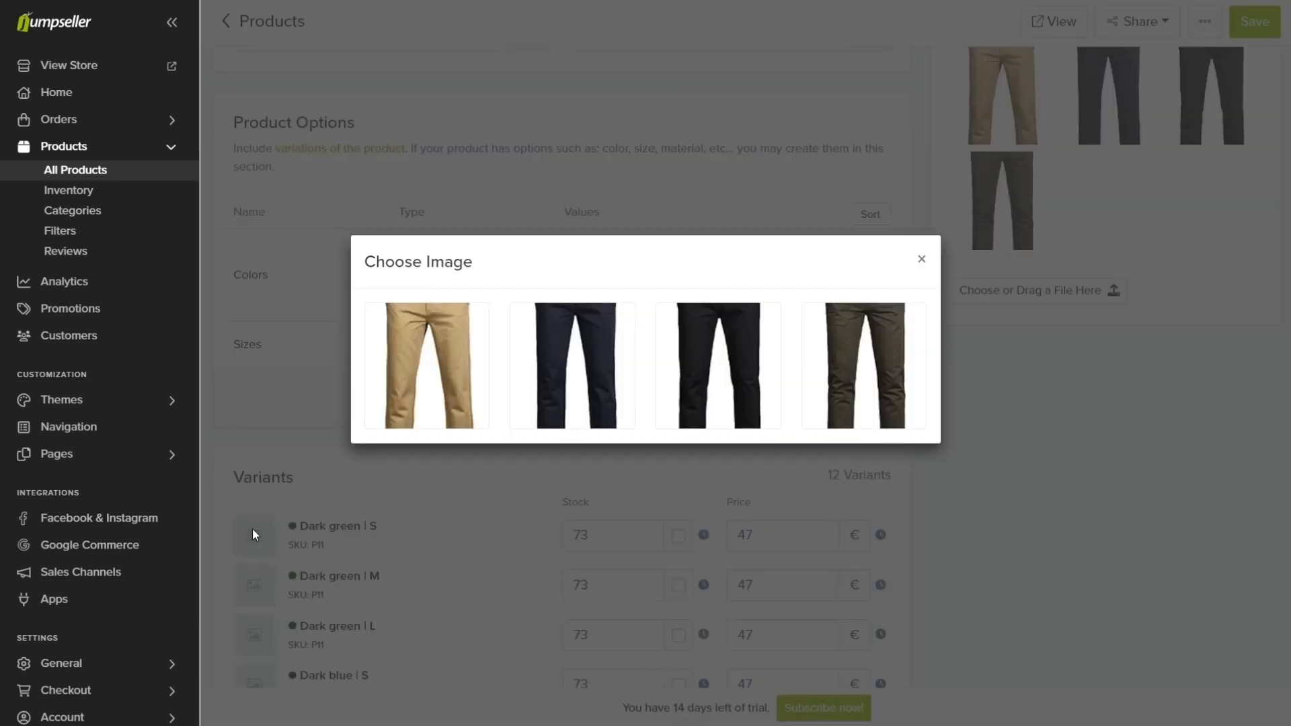
pyautogui.click(856, 386)
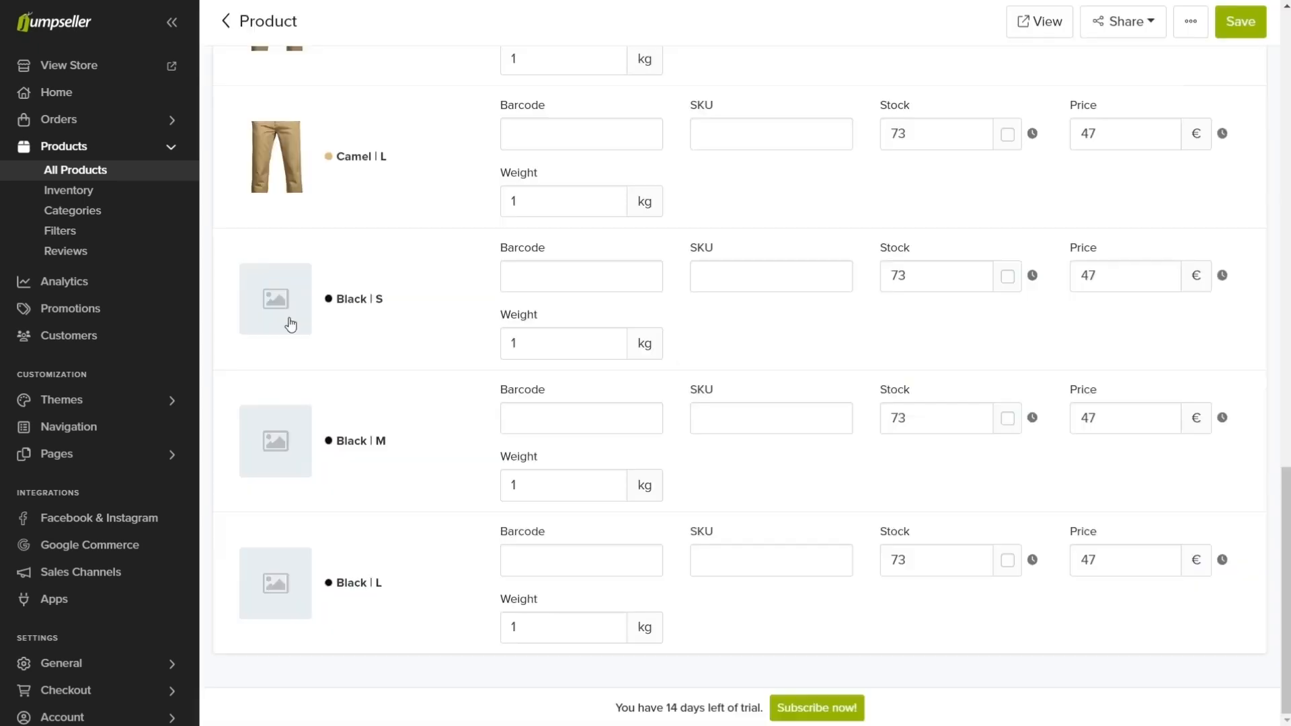
pyautogui.click(287, 323)
pyautogui.click(683, 355)
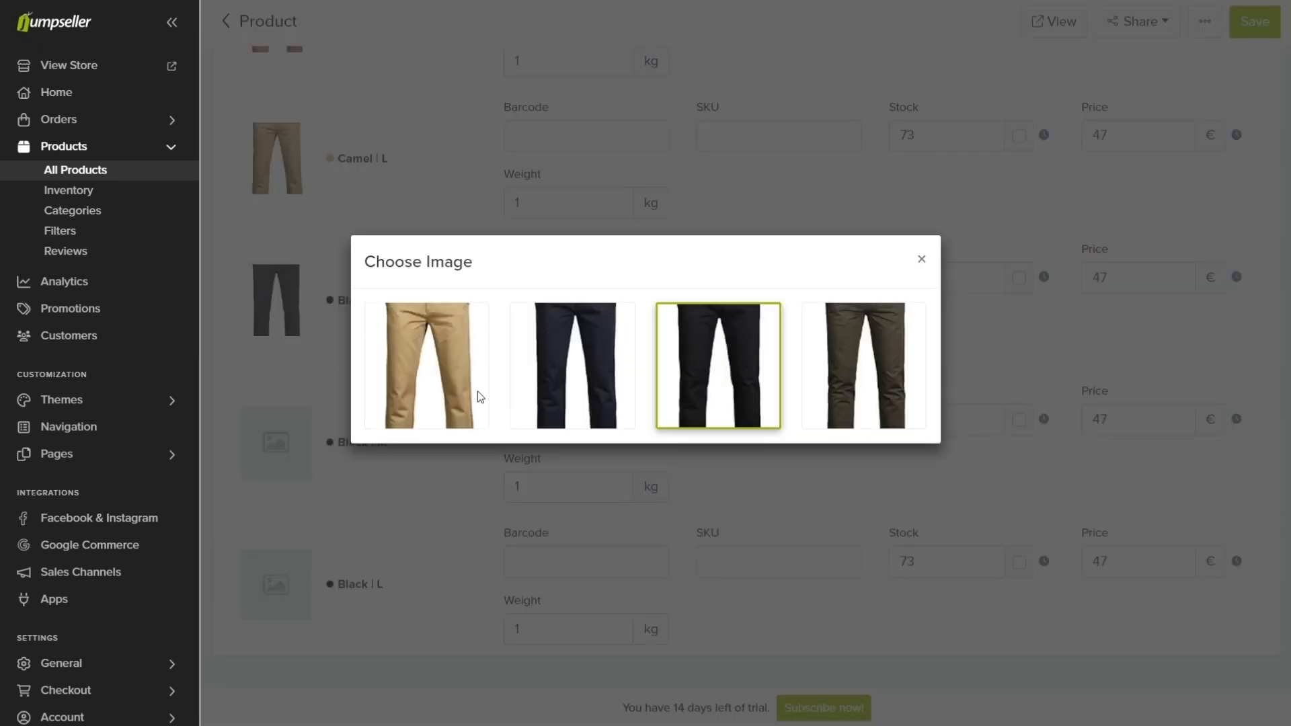
pyautogui.click(299, 436)
pyautogui.click(715, 374)
pyautogui.click(276, 584)
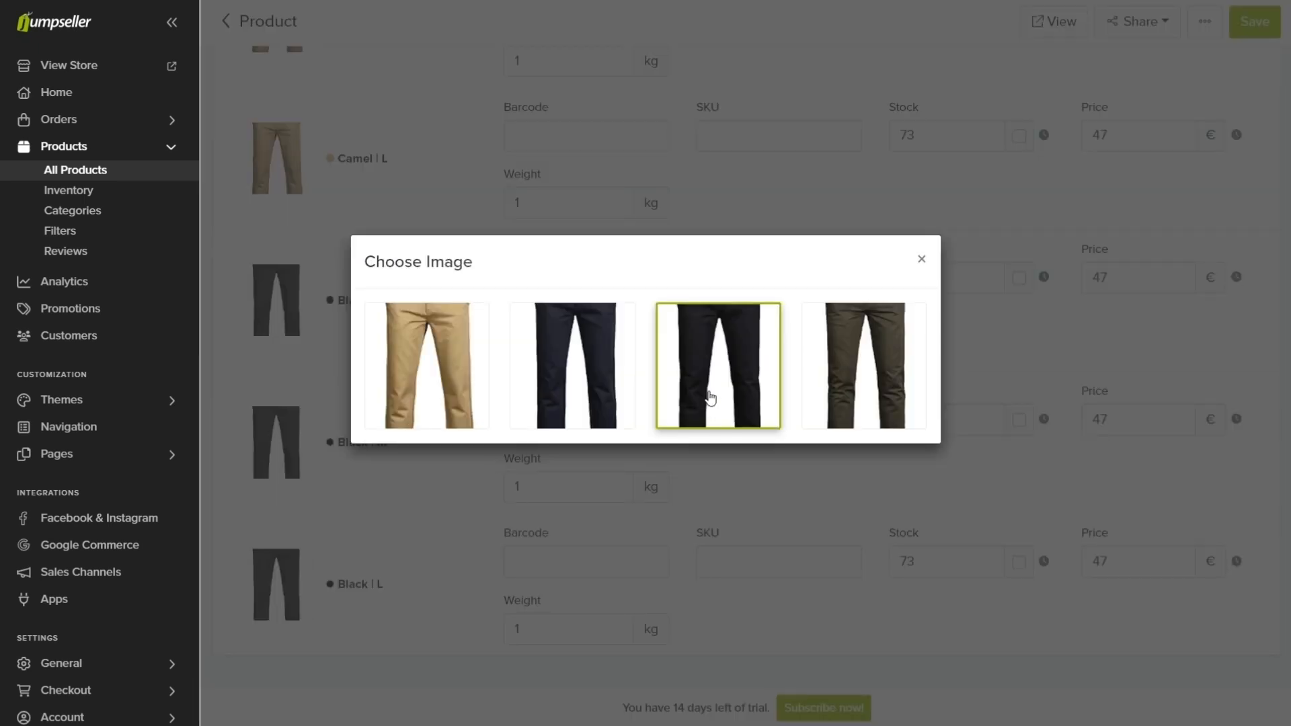
pyautogui.click(712, 407)
pyautogui.click(1240, 33)
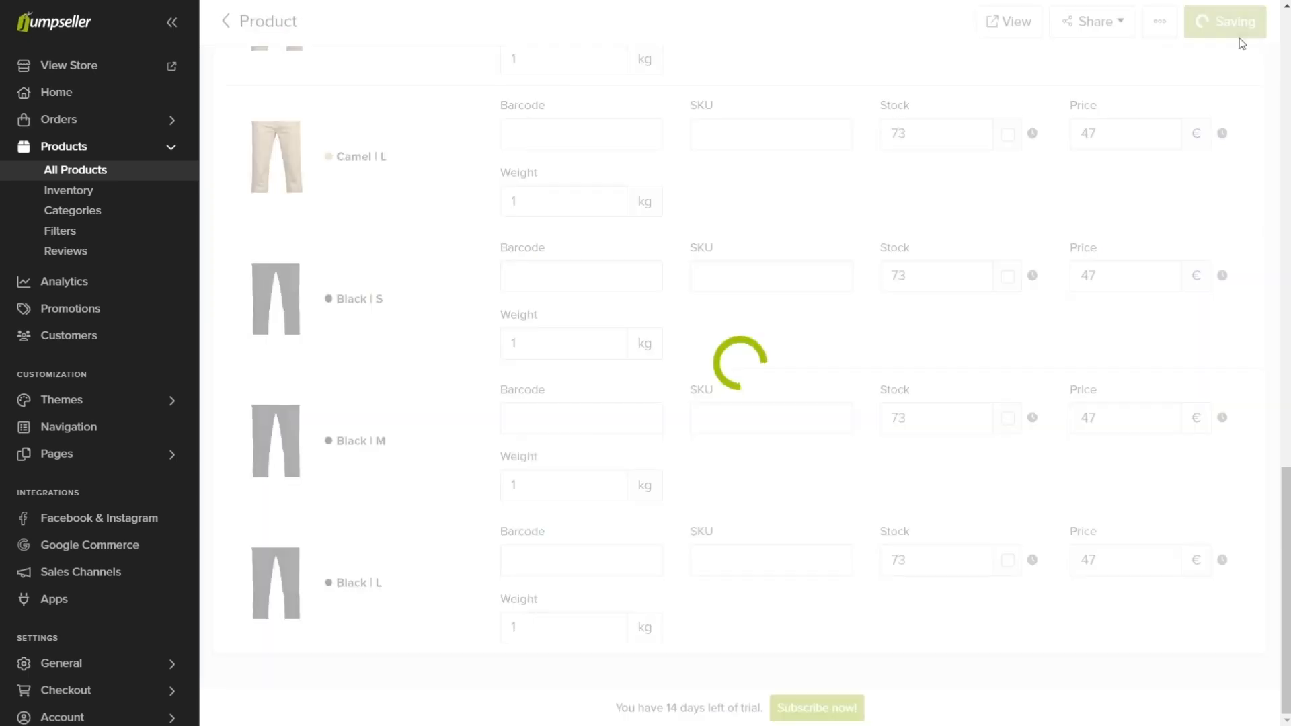
# Step: Open the Main Menu in the store's navigation settings and add a new item of type Categories
pyautogui.click(123, 427)
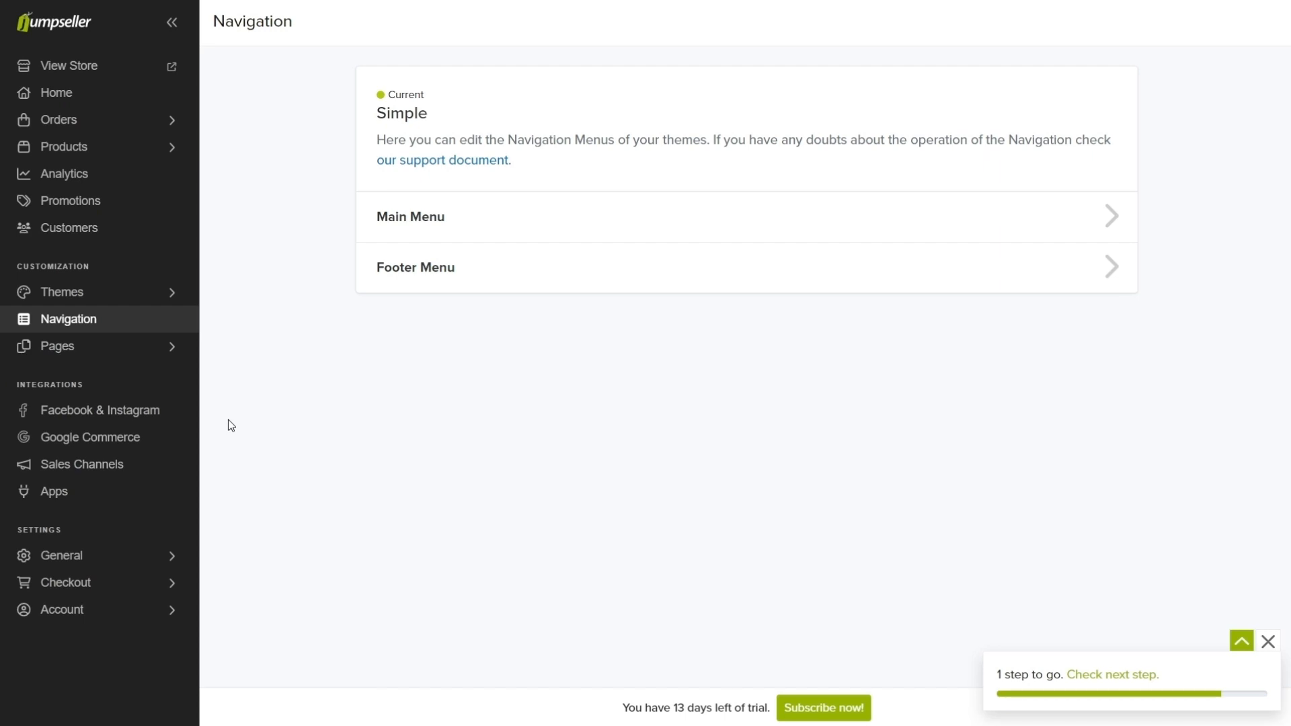
pyautogui.click(438, 218)
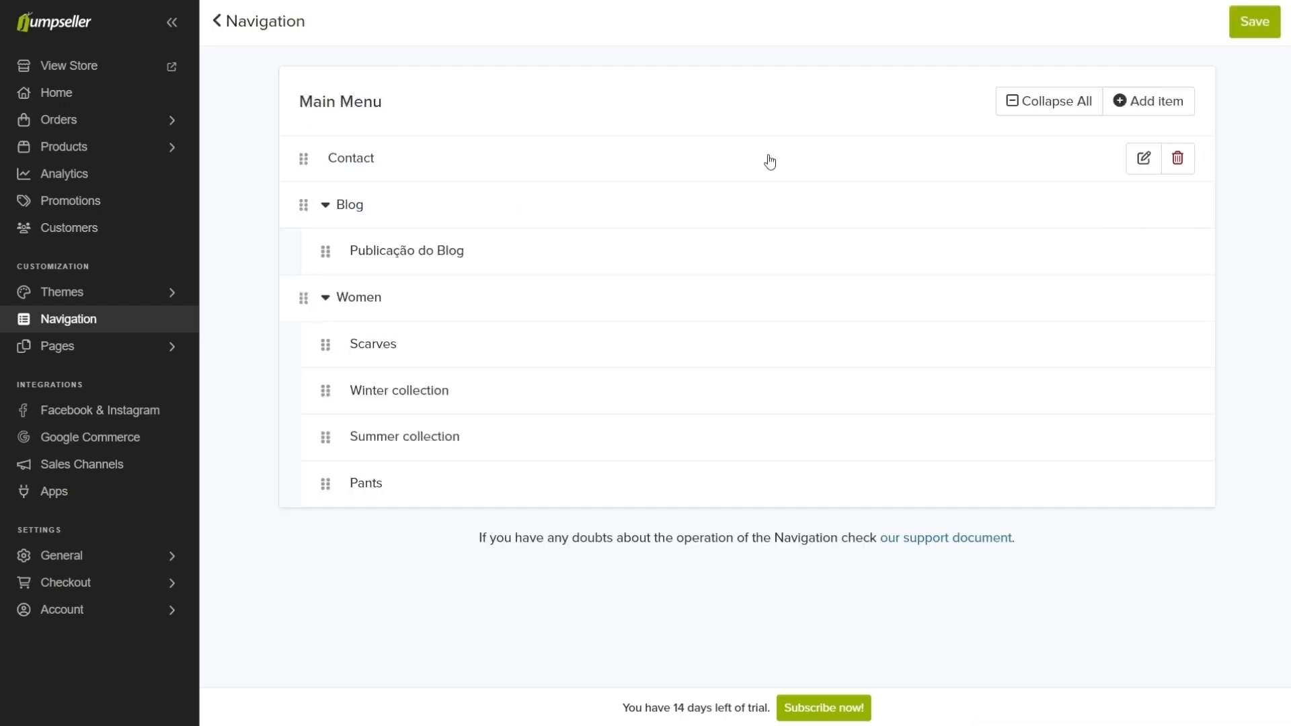
pyautogui.click(1128, 99)
pyautogui.click(423, 536)
pyautogui.write('cate')
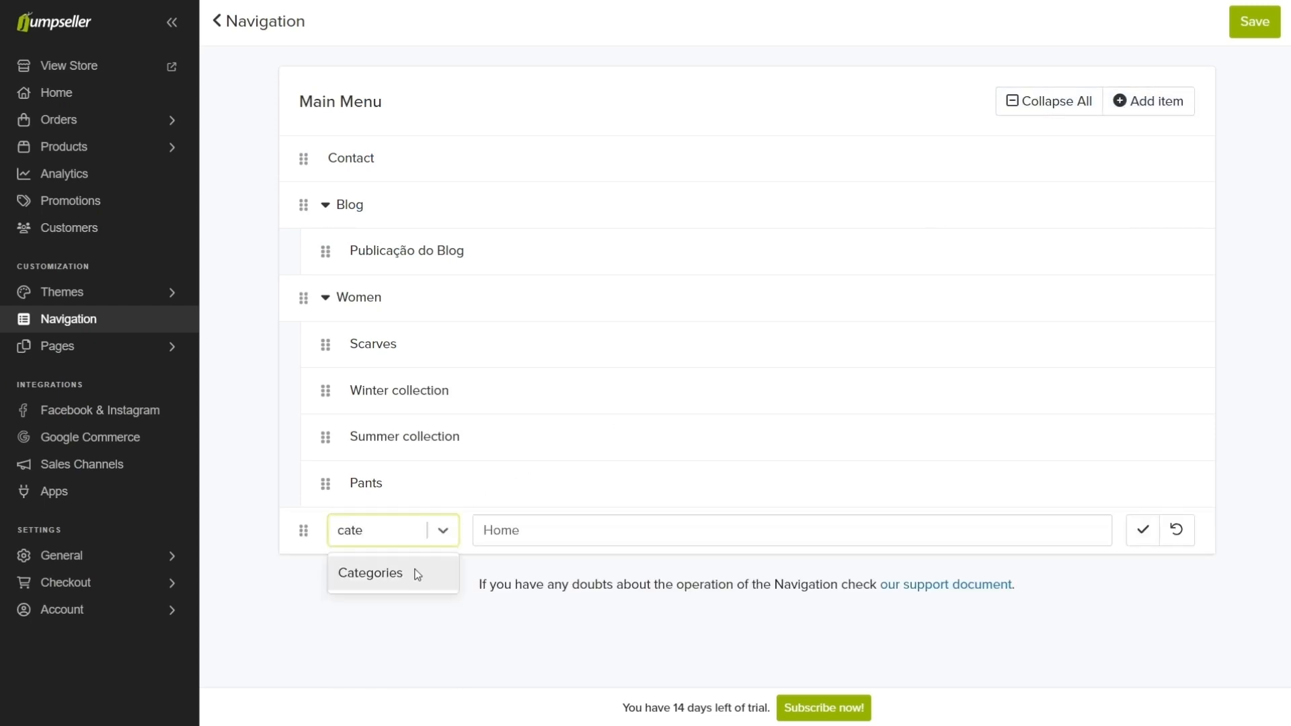
pyautogui.click(418, 573)
# Step: Link the new menu item to the Men category, include its subcategories and save the menu
pyautogui.click(550, 532)
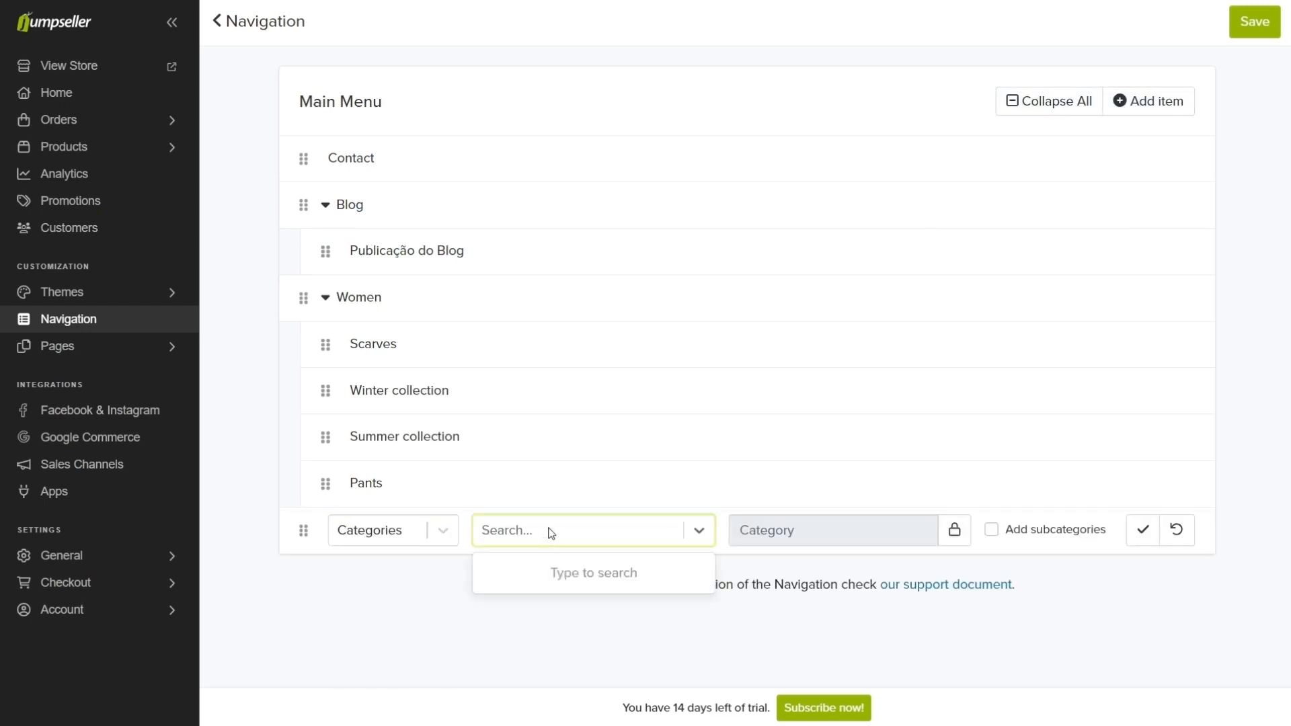
pyautogui.write('Men')
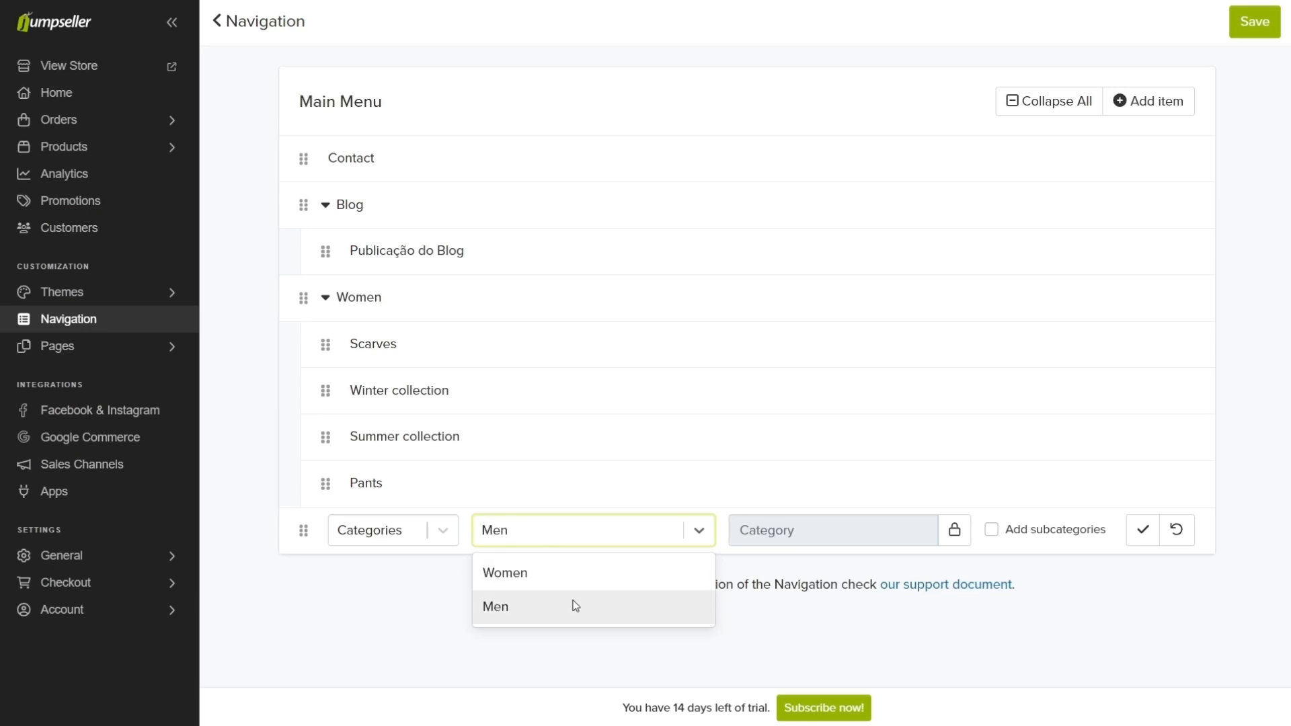
pyautogui.click(575, 605)
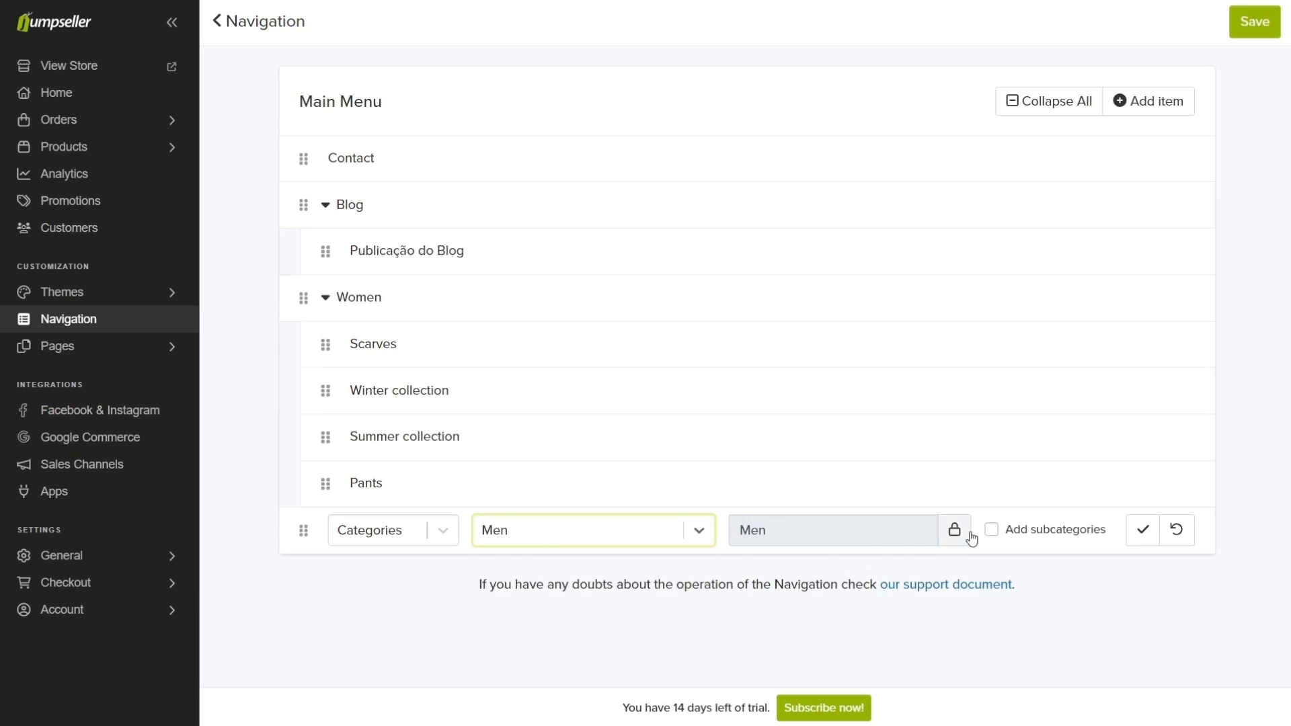
pyautogui.click(991, 530)
pyautogui.click(1142, 530)
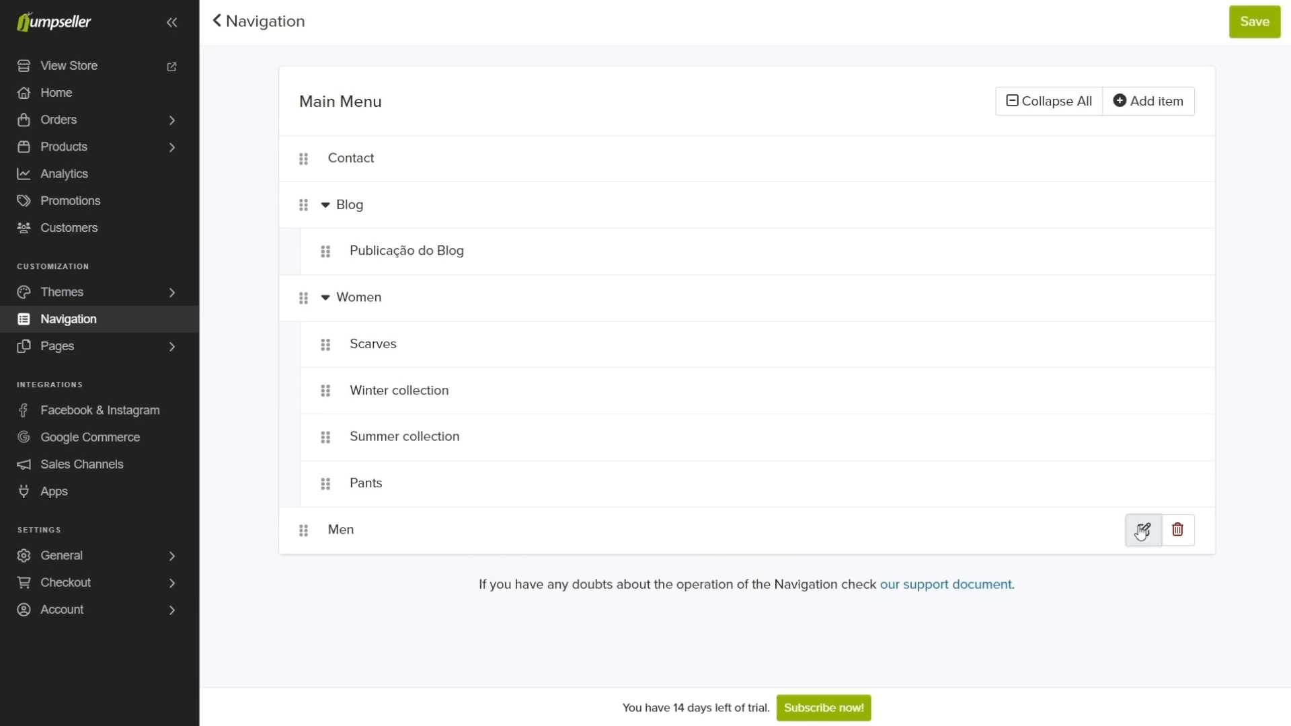
pyautogui.click(1254, 25)
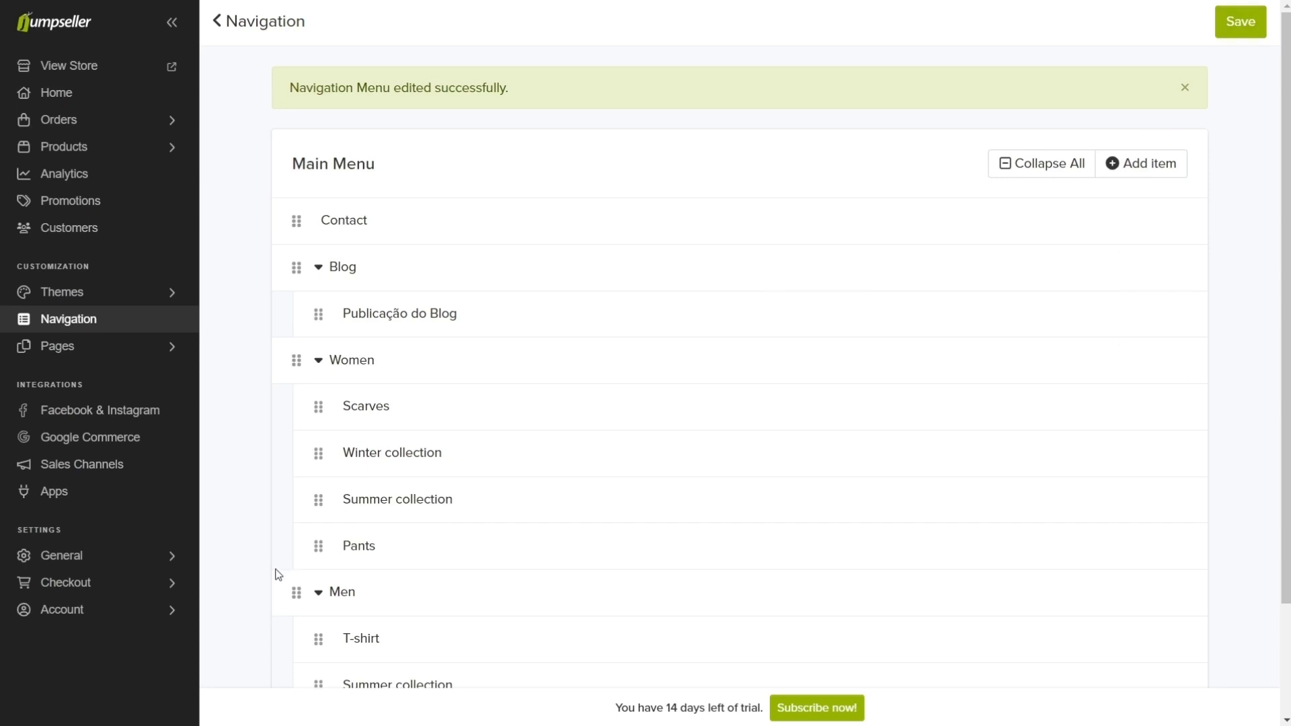
# Step: Try to move the Men item with its subcategories higher in the main menu and save the menu
pyautogui.scroll(-2, 278, 574)
pyautogui.moveTo(291, 464); pyautogui.dragTo(300, 236)
pyautogui.moveTo(298, 410); pyautogui.dragTo(296, 222)
pyautogui.click(1241, 21)
pyautogui.click(1237, 20)
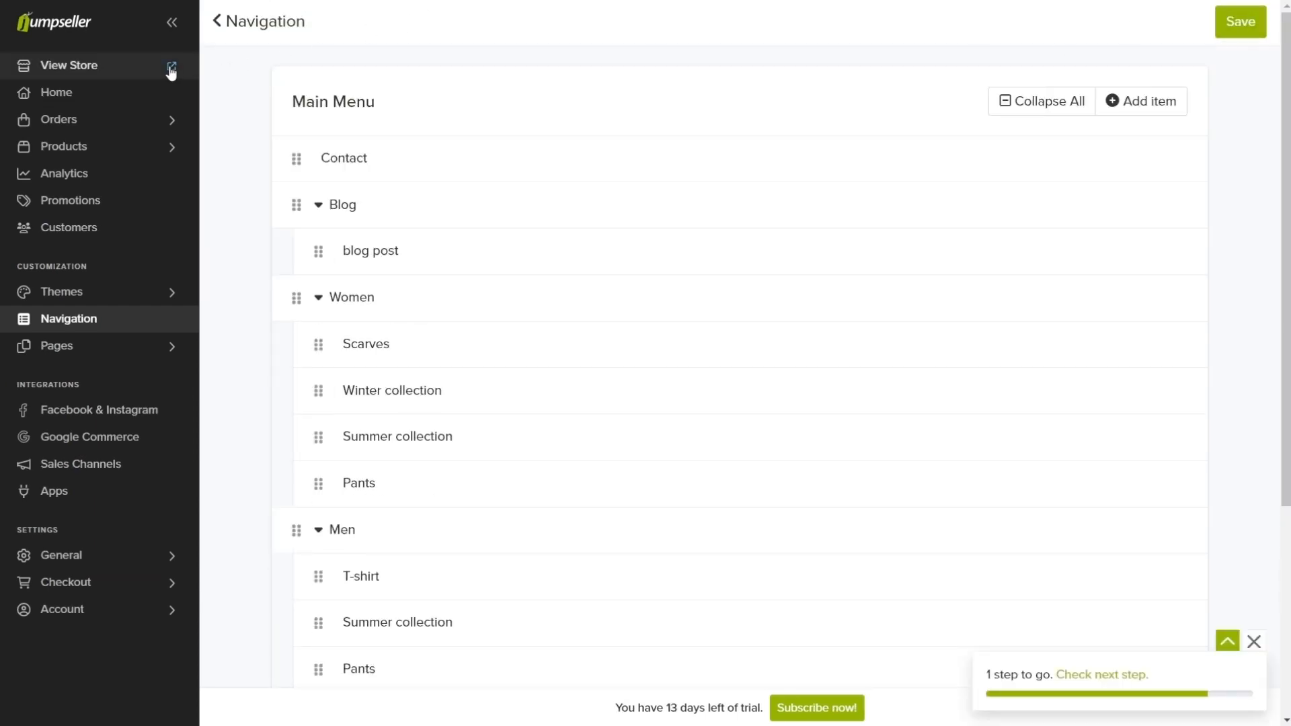
# Step: View the store and filter the Summer collection of the Men category by the Camel color
pyautogui.click(171, 68)
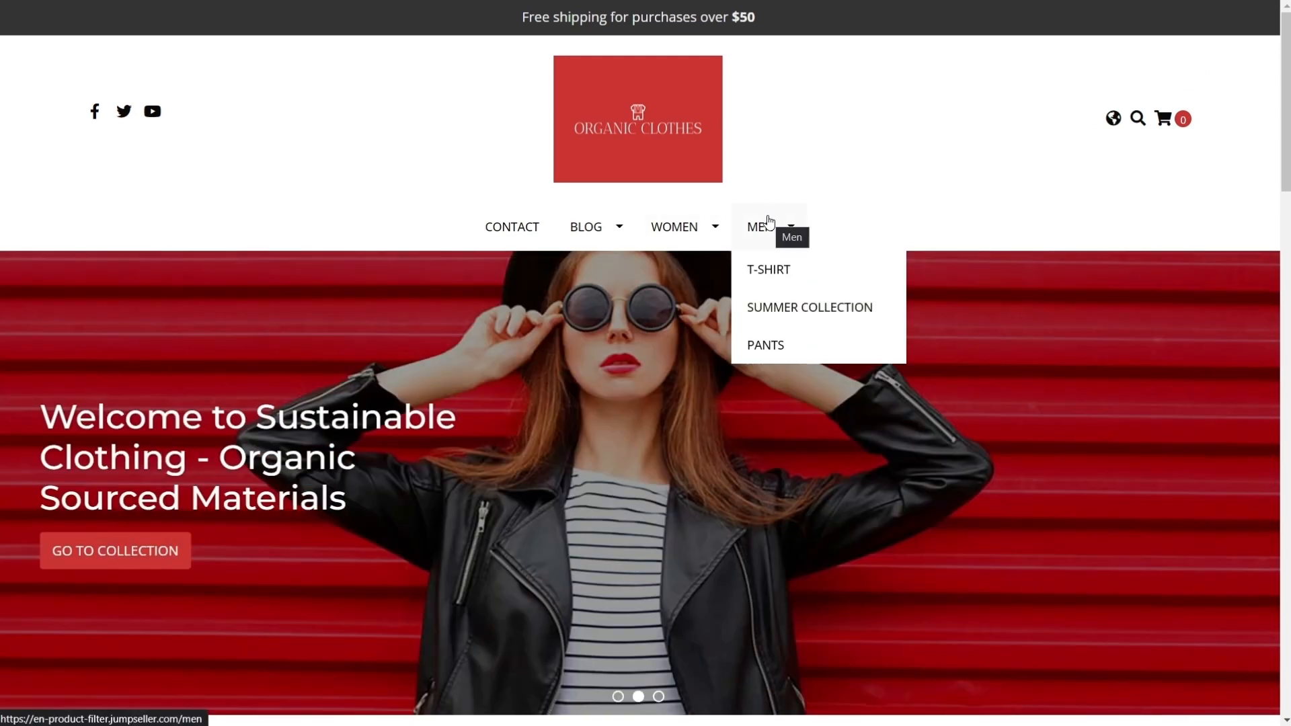
pyautogui.click(770, 221)
pyautogui.moveTo(666, 264)
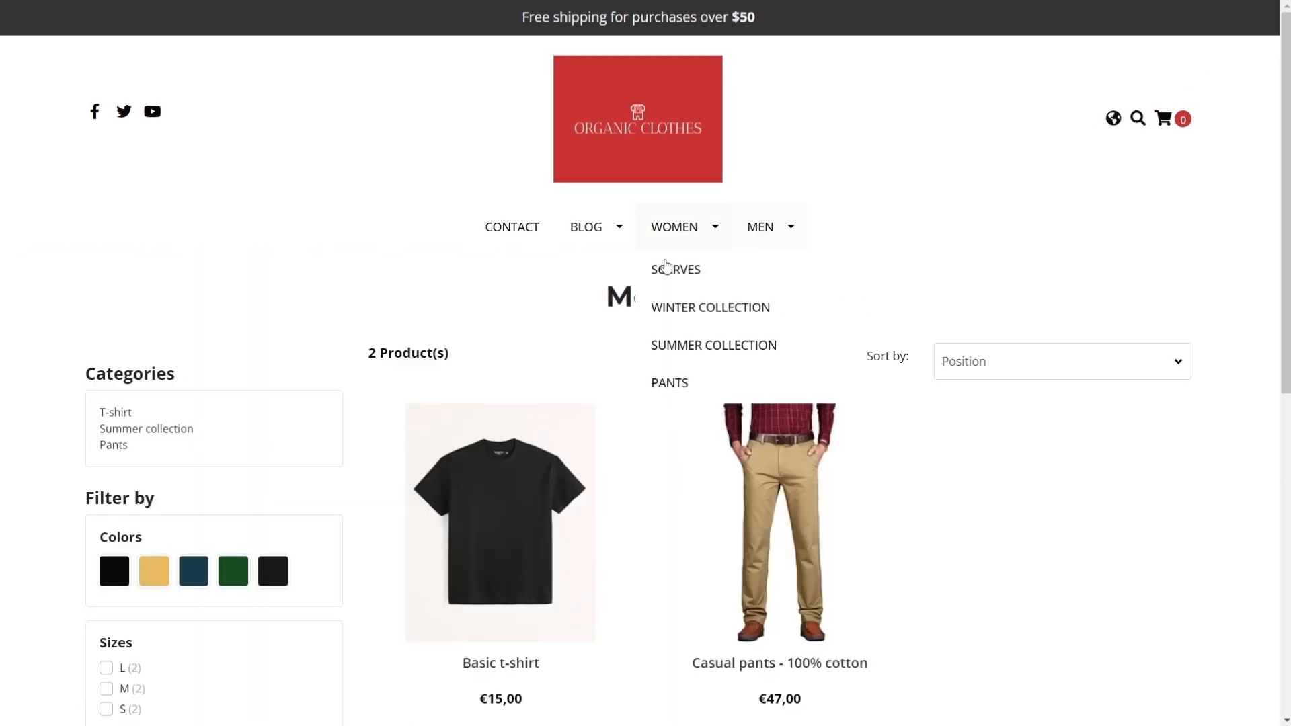
pyautogui.click(188, 429)
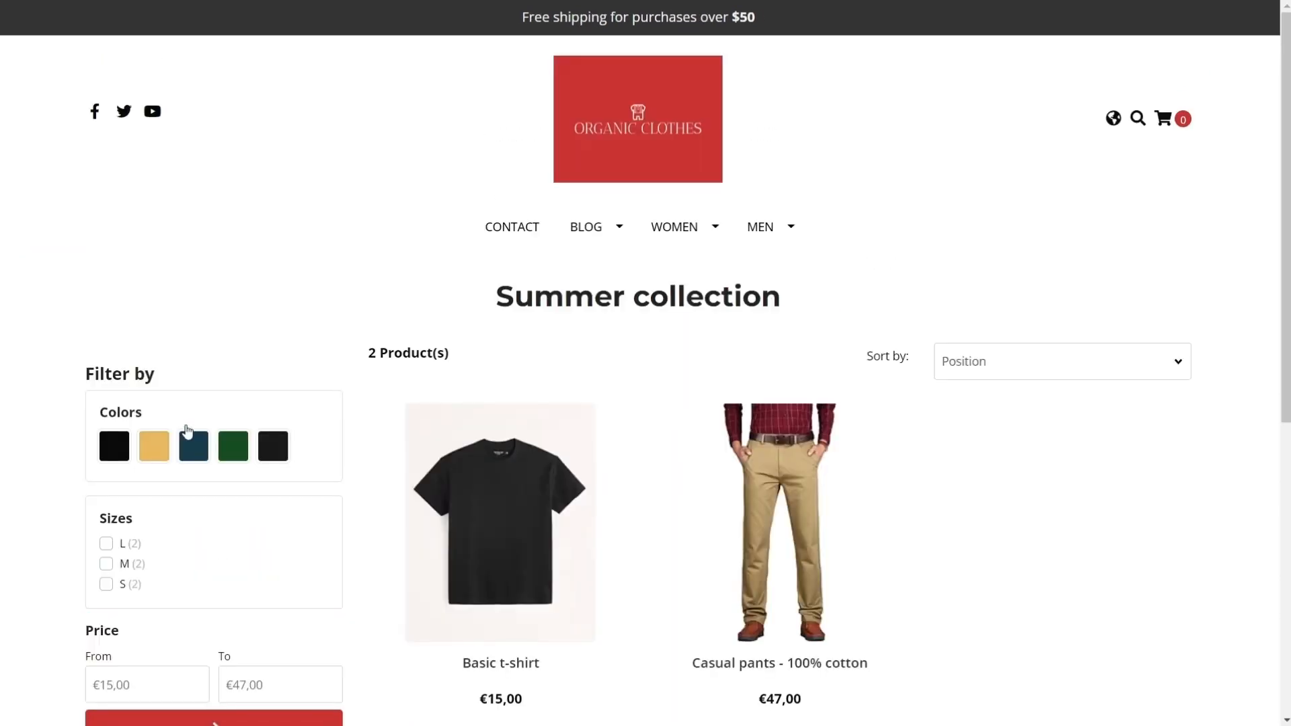
pyautogui.click(154, 446)
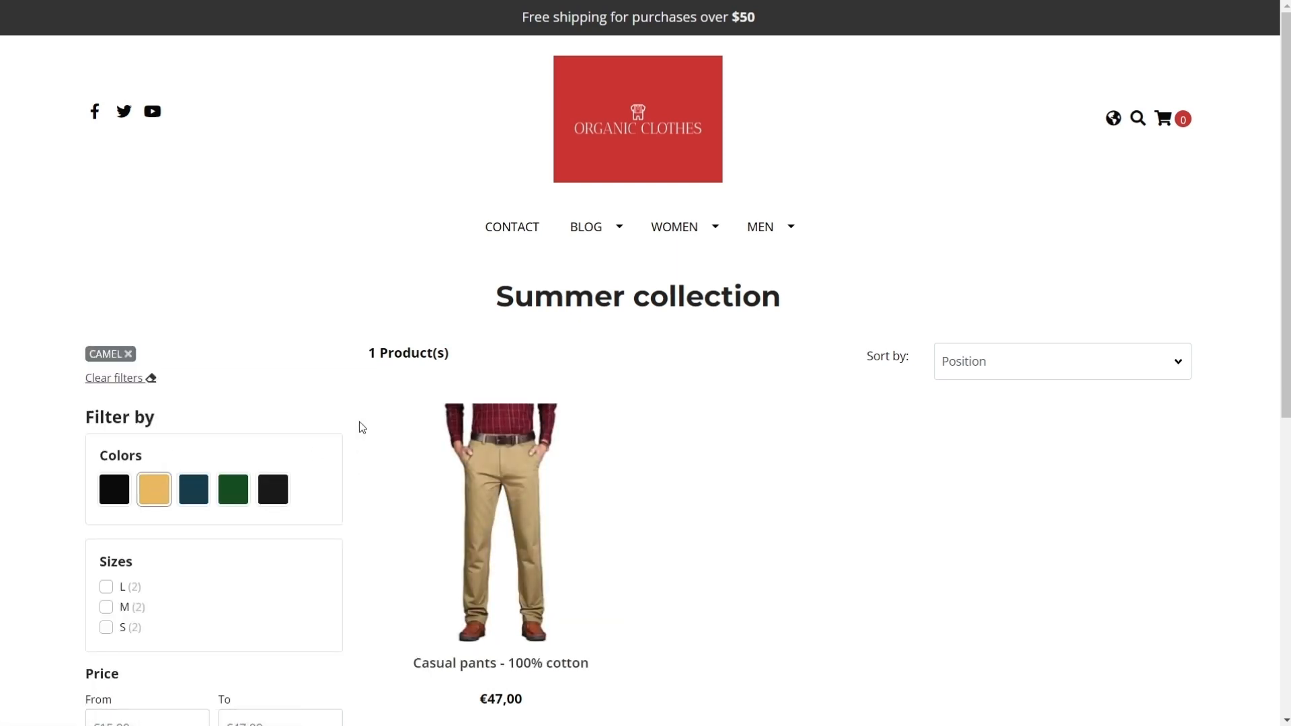
# Step: Switch to the other demo store's Men page, look through its filters and open the Summer collection
pyautogui.hotkey('ctrl', 'Tab')
pyautogui.scroll(-20, 359, 421)
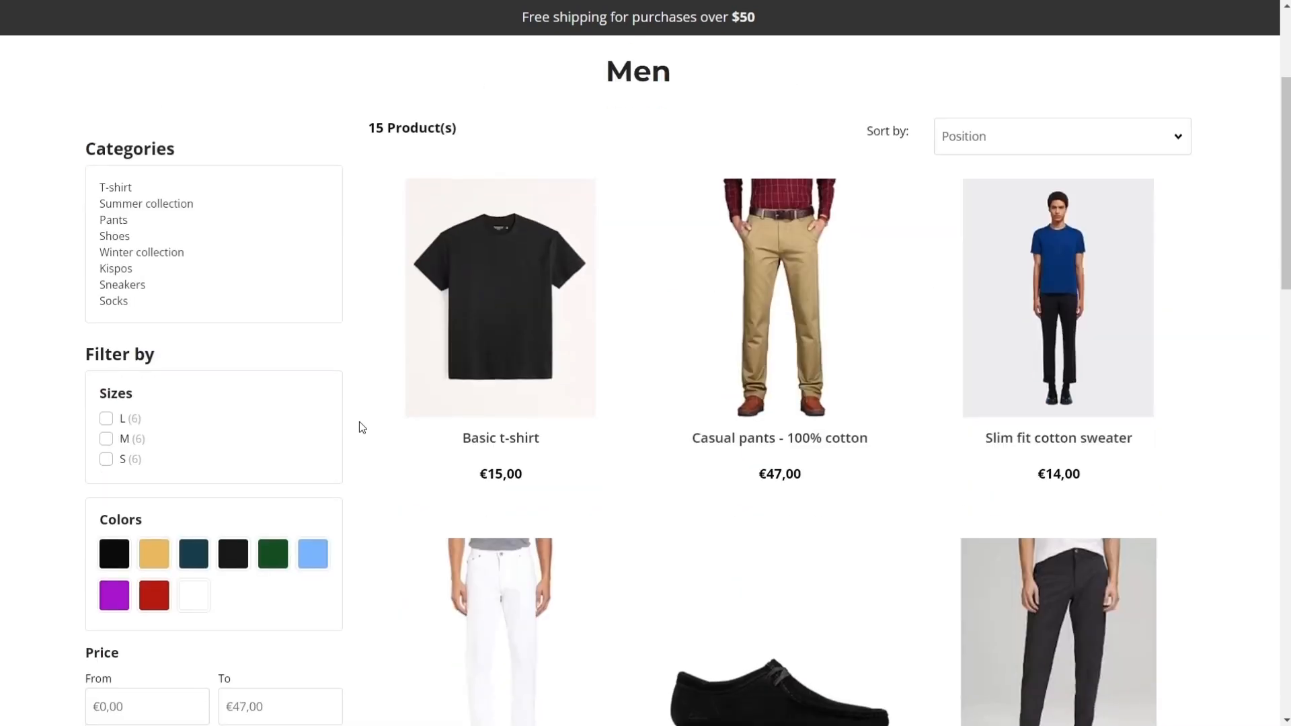
pyautogui.scroll(20, 359, 422)
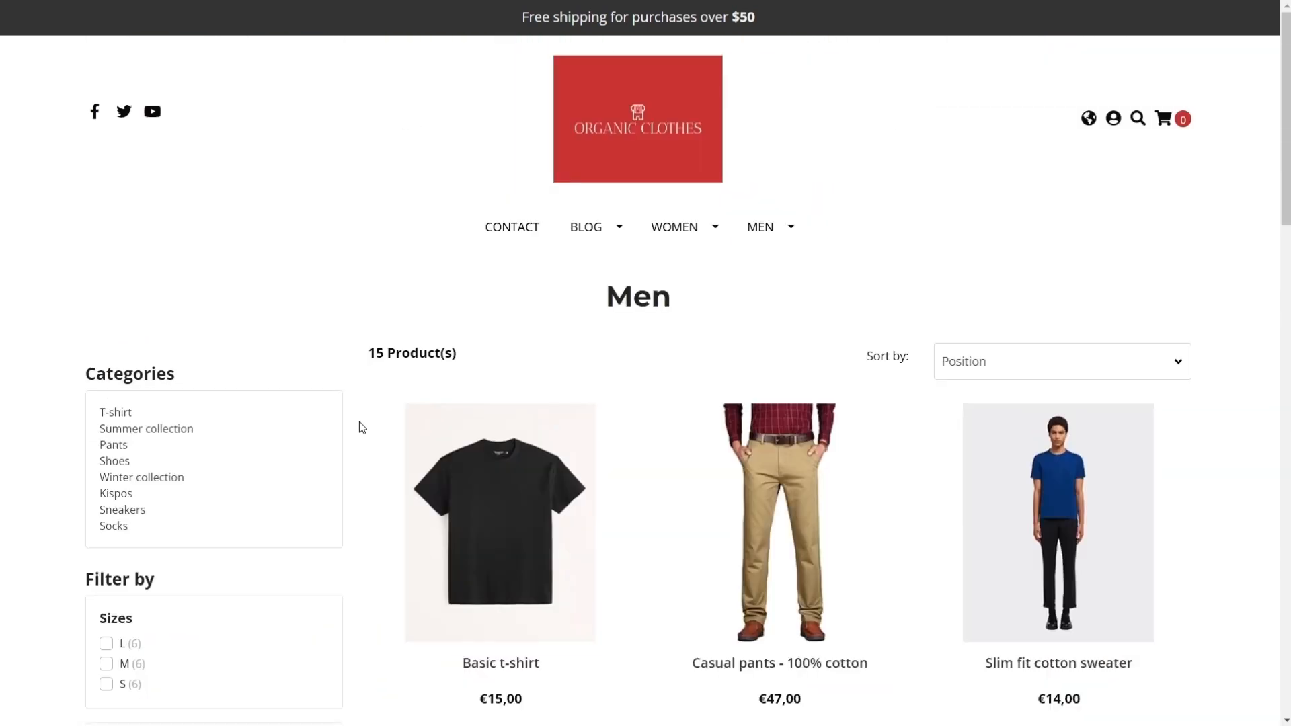
pyautogui.click(180, 428)
pyautogui.scroll(-16, 383, 432)
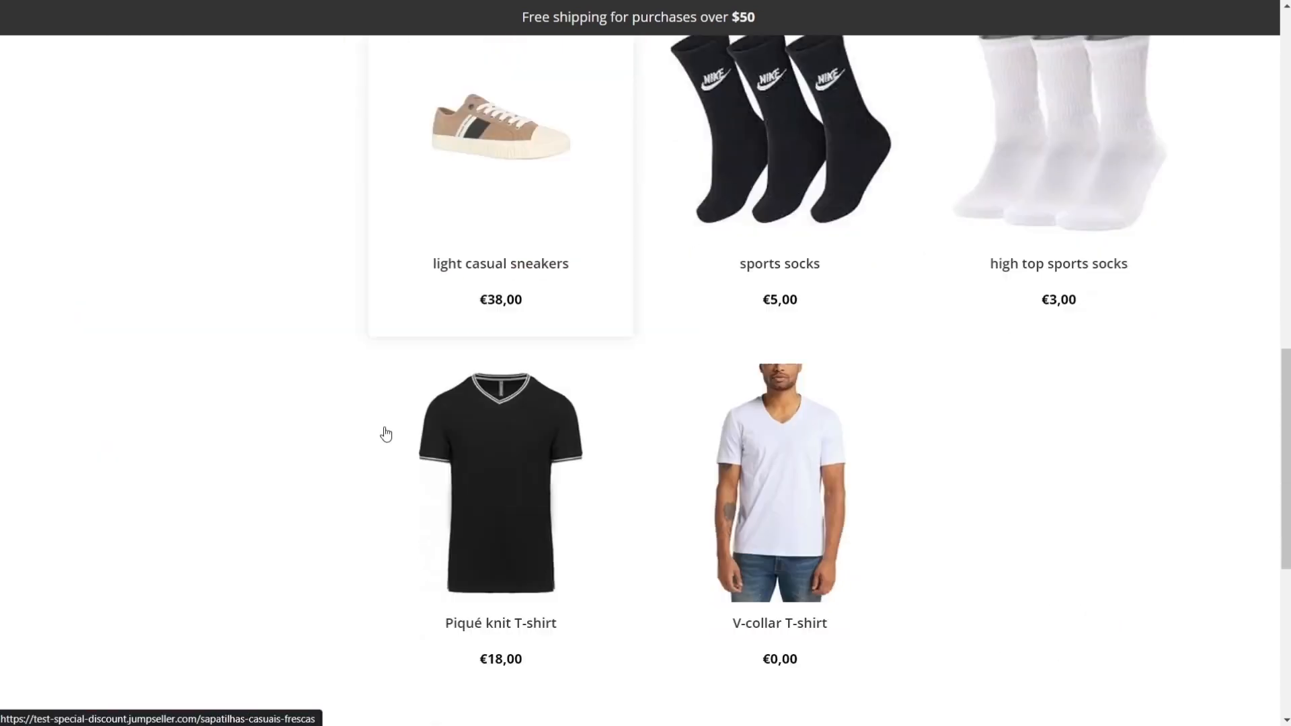
# Step: Filter the Summer collection by a price range from 16 to 30
pyautogui.scroll(13, 383, 432)
pyautogui.click(150, 490)
pyautogui.write('16')
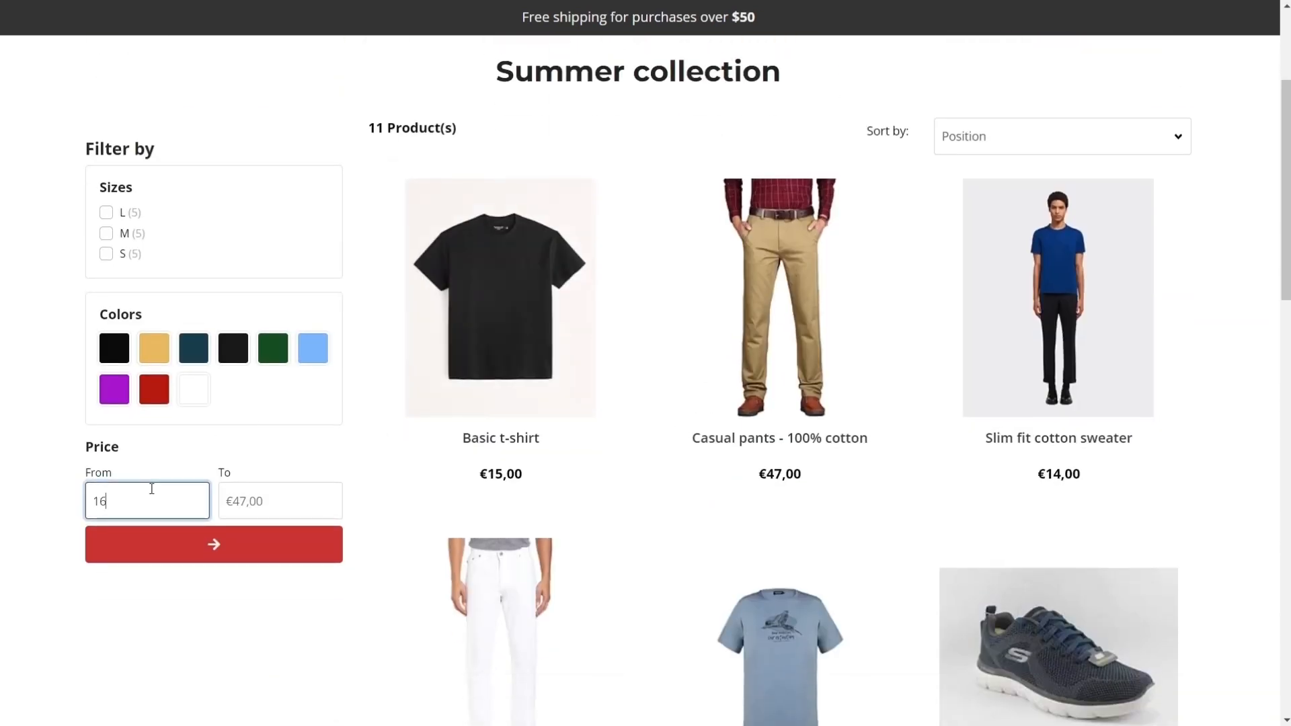
pyautogui.click(232, 501)
pyautogui.write('30')
pyautogui.click(244, 531)
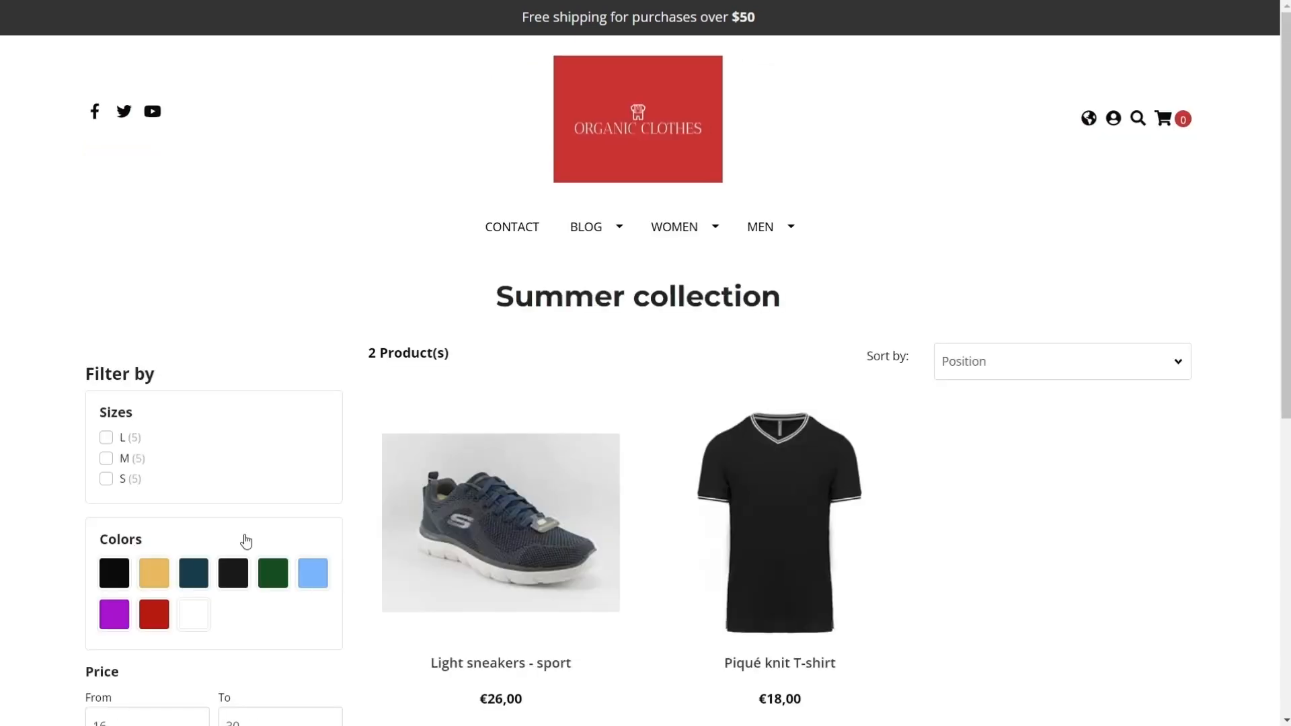
# Step: Set the upper price limit of the filter to 49 and apply it
pyautogui.doubleClick(223, 499)
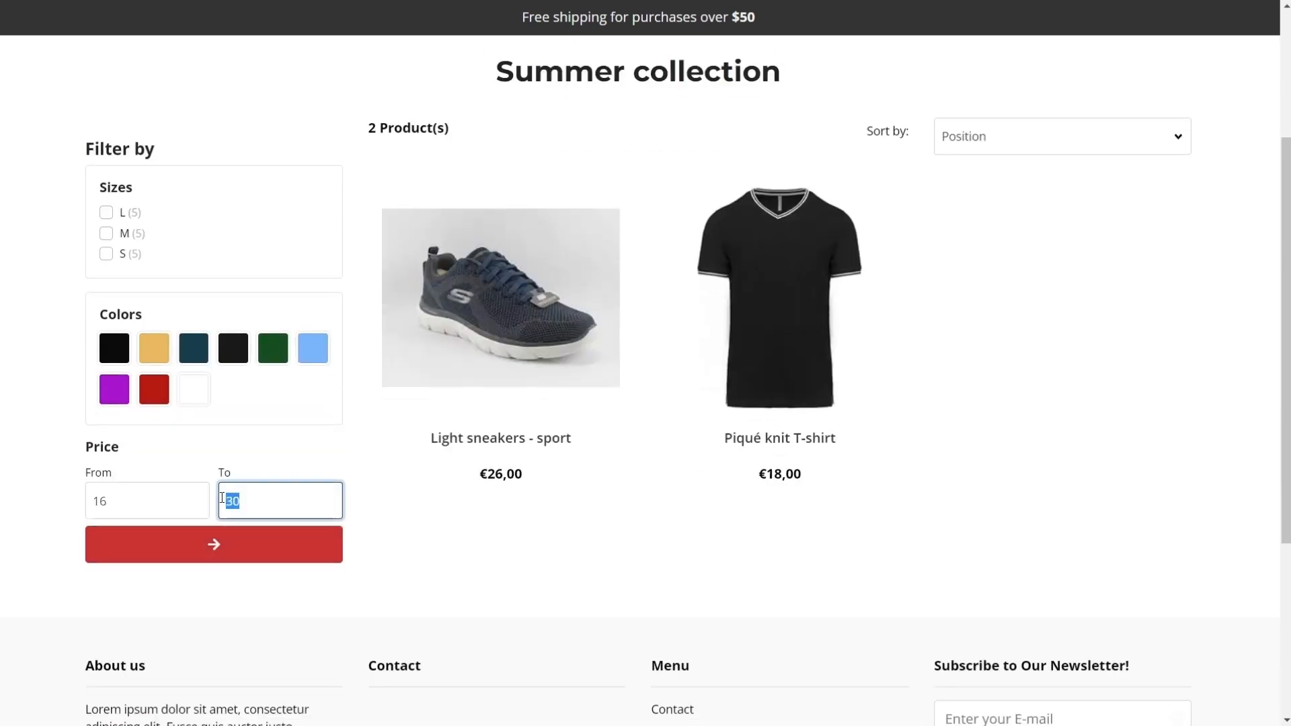
pyautogui.write('49')
pyautogui.click(231, 543)
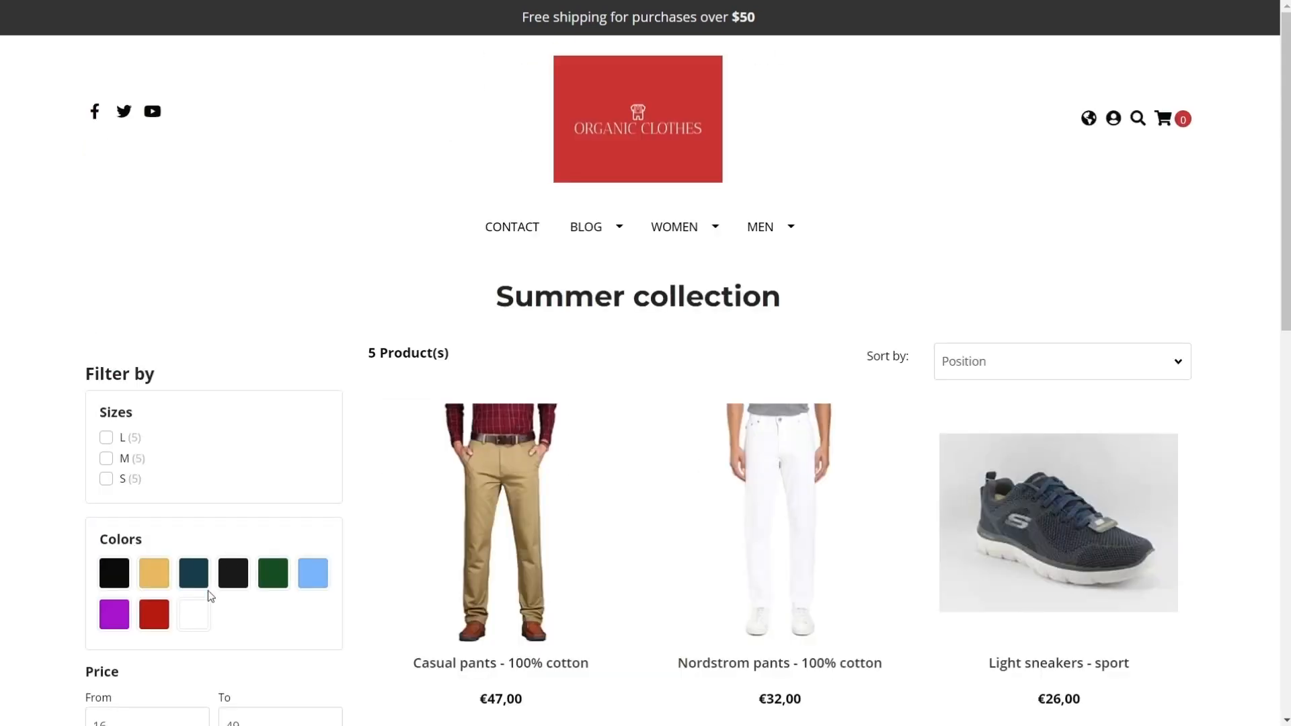
# Step: Filter the store's Summer collection by the White color
pyautogui.click(194, 652)
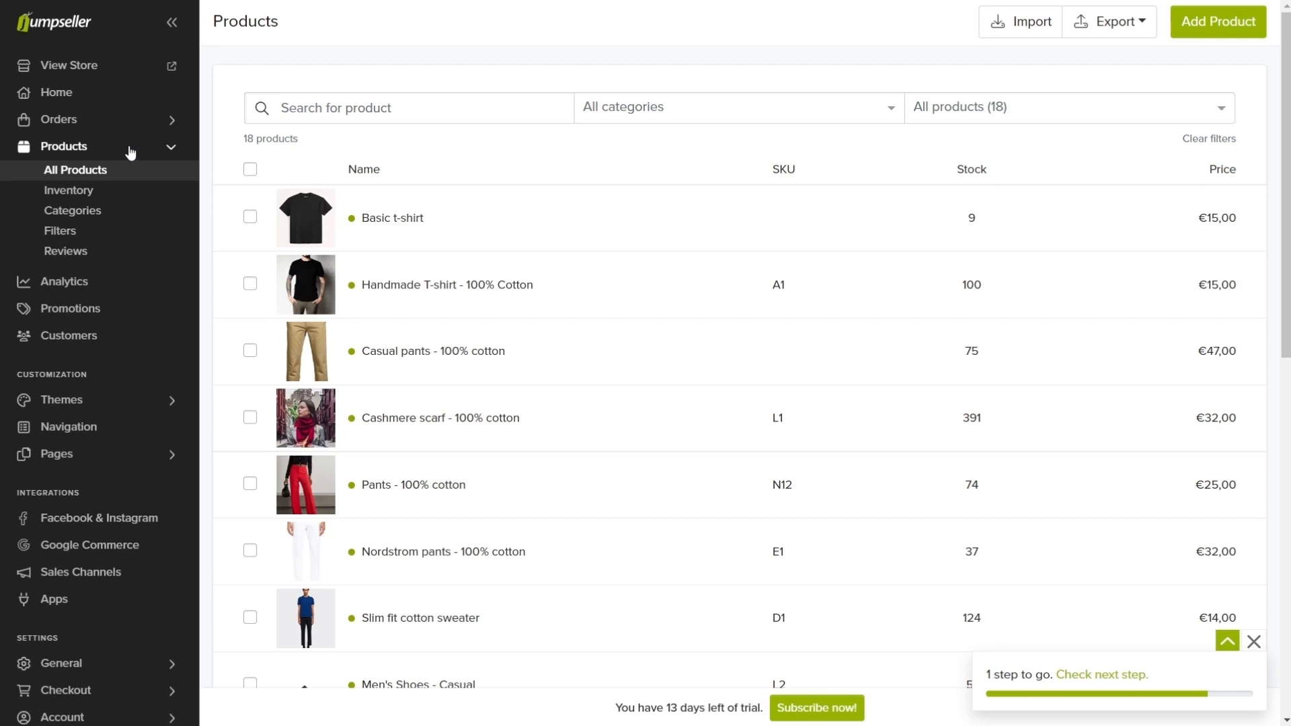
# Step: Reorder the product filters in the store admin so that Sizes comes below Colors
pyautogui.click(111, 232)
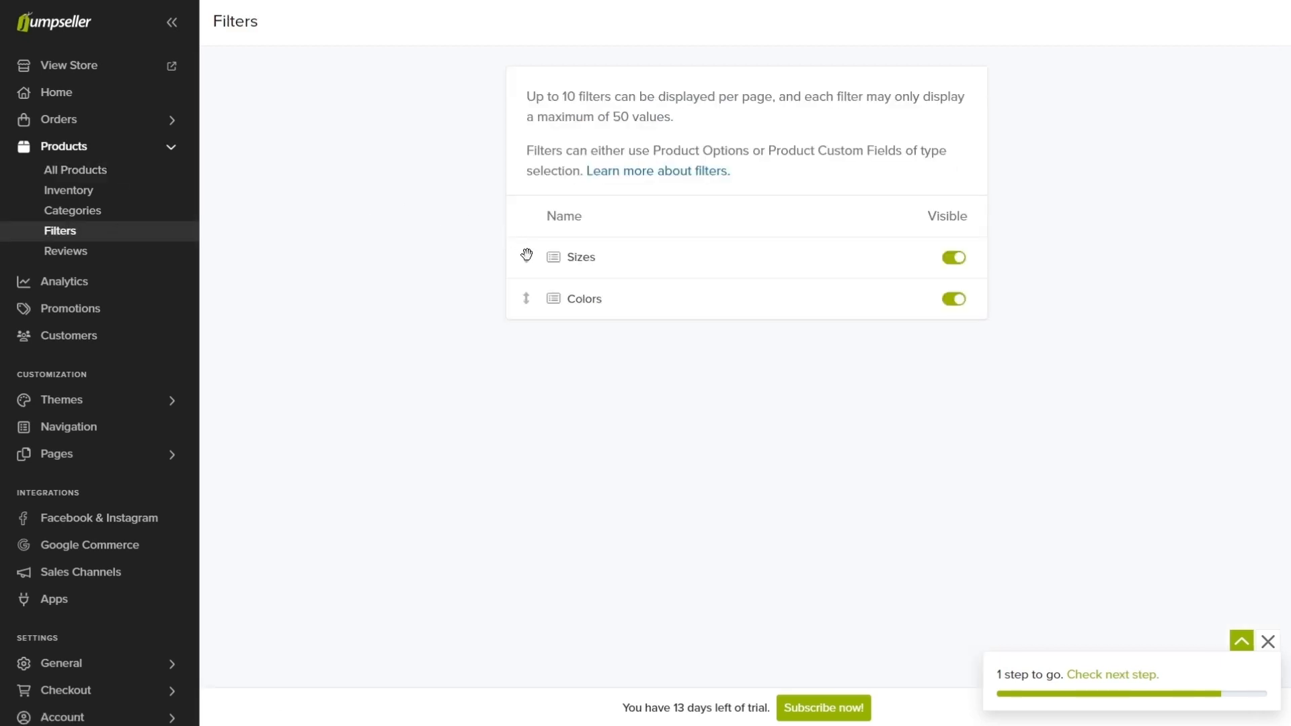
pyautogui.moveTo(526, 255); pyautogui.dragTo(530, 295)
# Step: Hide the Sizes filter and reload the Summer collection page in the storefront
pyautogui.click(948, 300)
pyautogui.hotkey('ctrl', 'Tab')
pyautogui.press('F5')
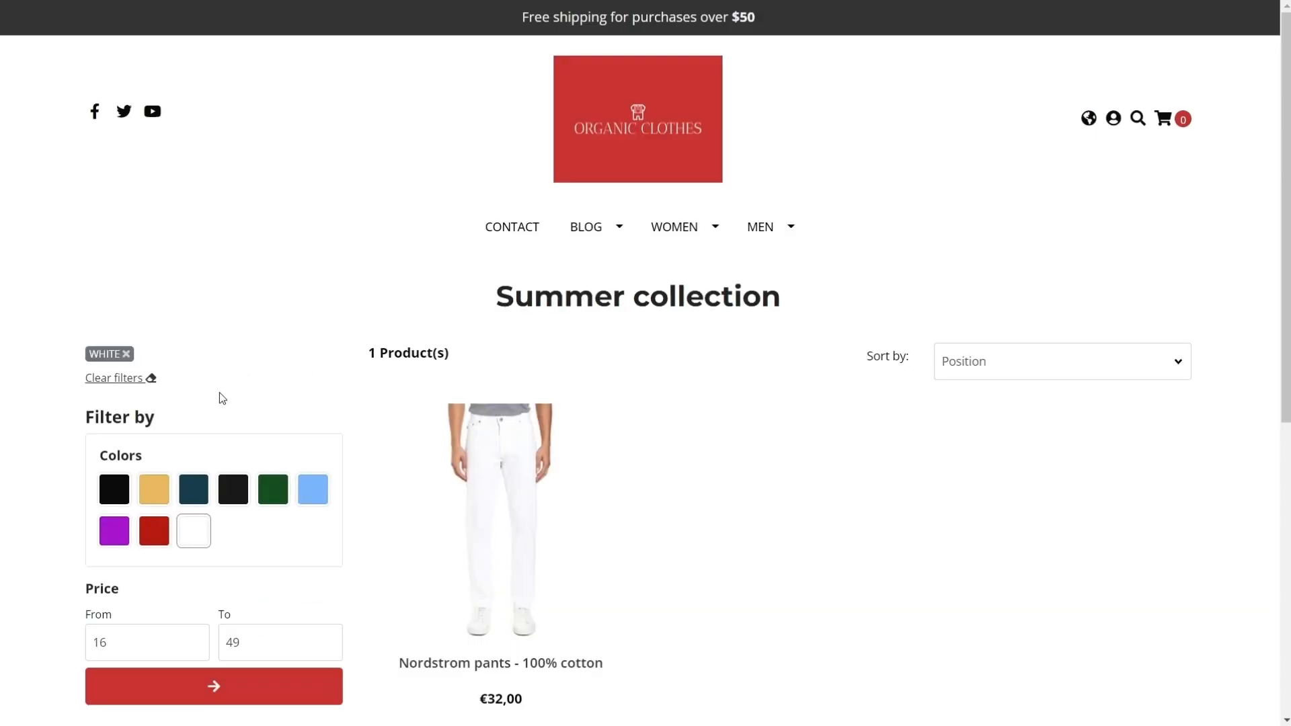
# Step: Return to the admin's filter settings and make the Sizes filter visible again
pyautogui.hotkey('ctrl', 'Tab')
pyautogui.click(950, 301)
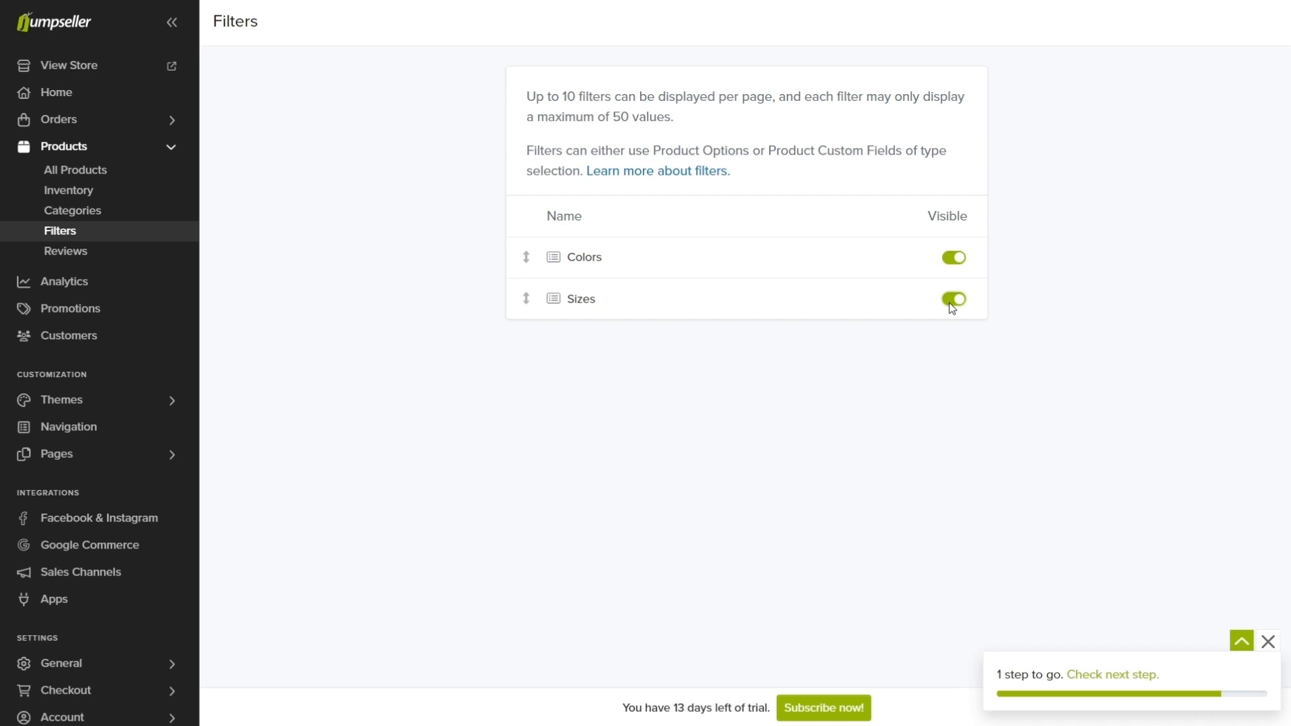
# Step: Delete the Socks subcategory of Men from the product categories
pyautogui.click(101, 214)
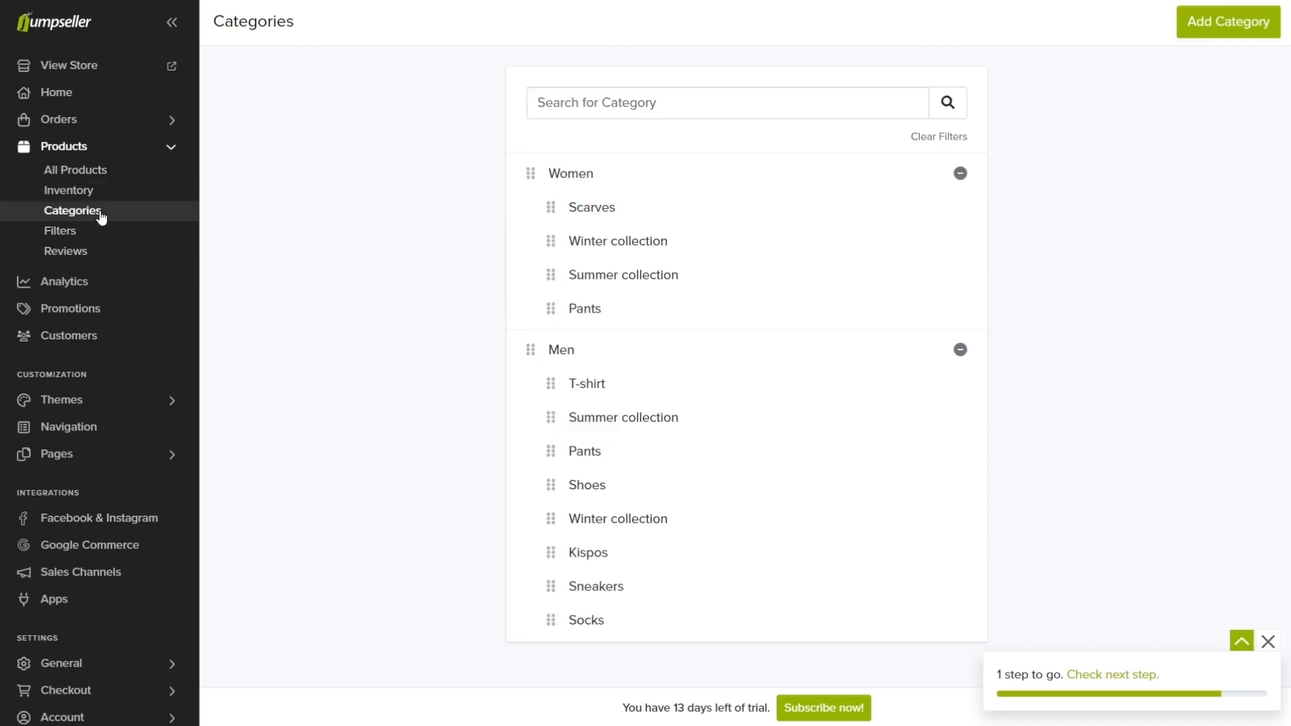
pyautogui.click(933, 619)
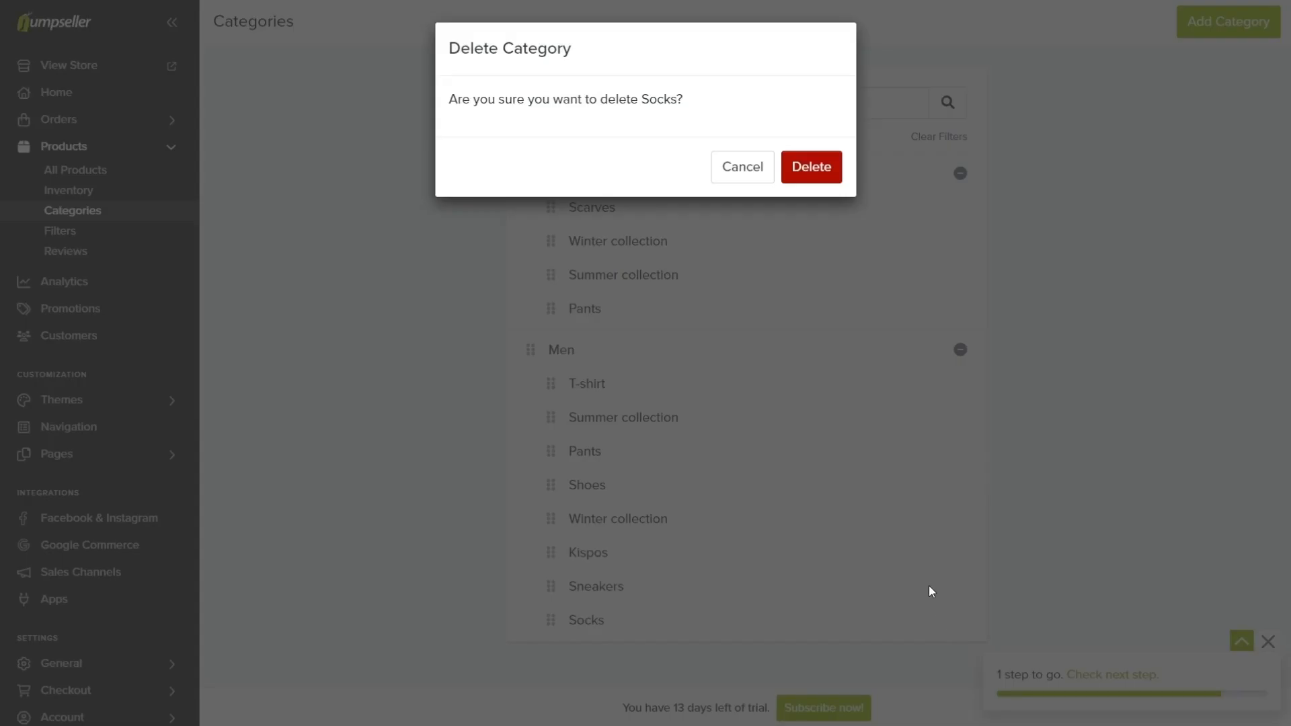
pyautogui.click(817, 165)
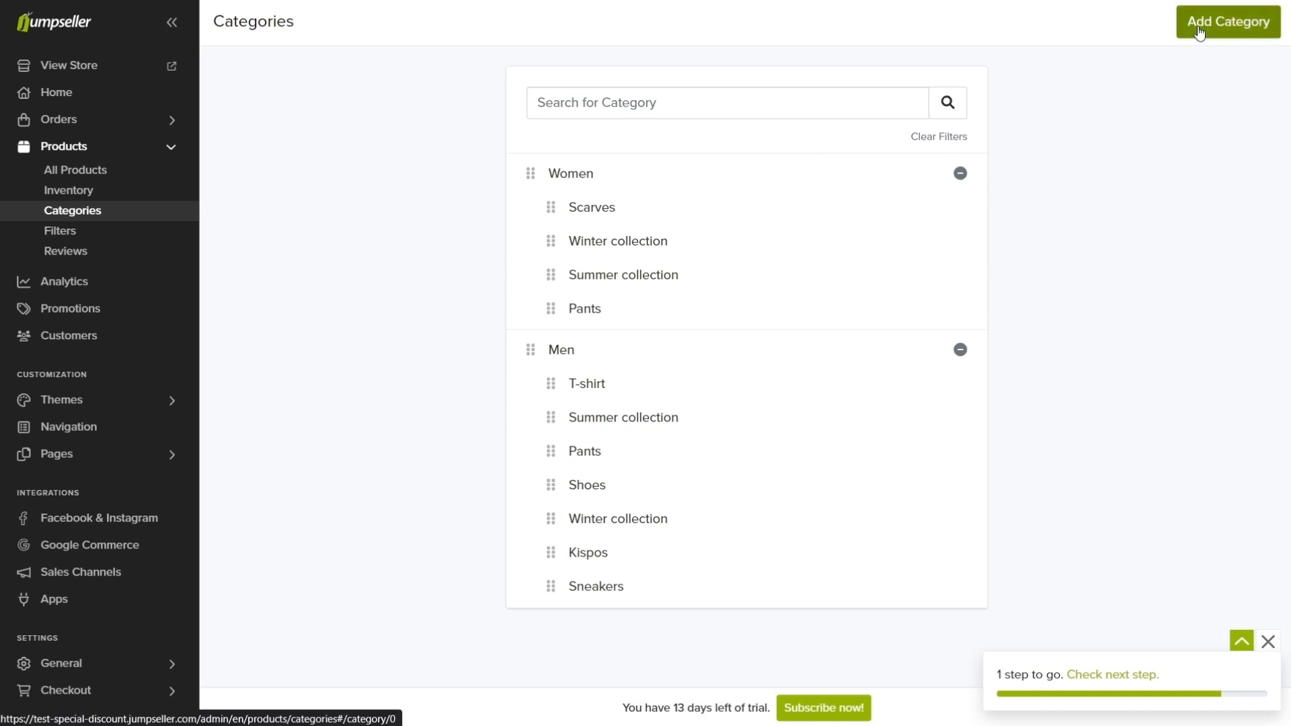
# Step: Add a category named Socks with Men as its parent category and save it
pyautogui.click(1200, 33)
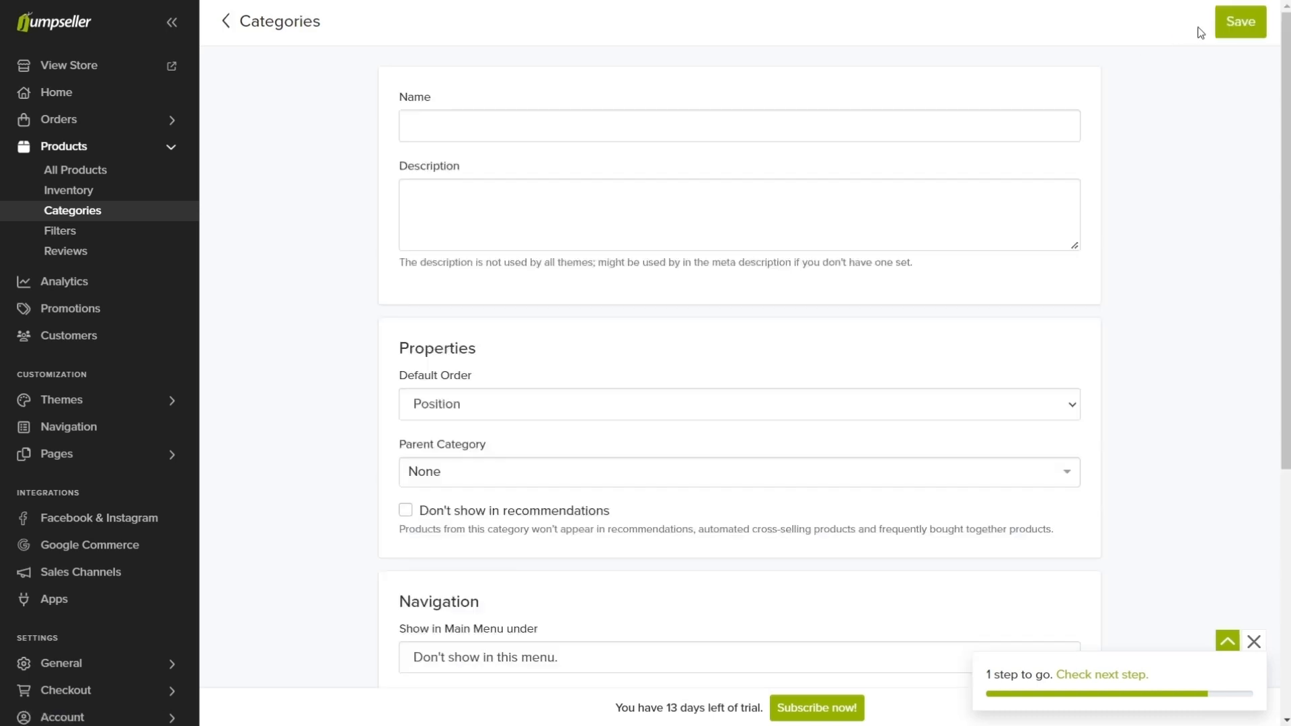
pyautogui.click(952, 115)
pyautogui.write('Socks')
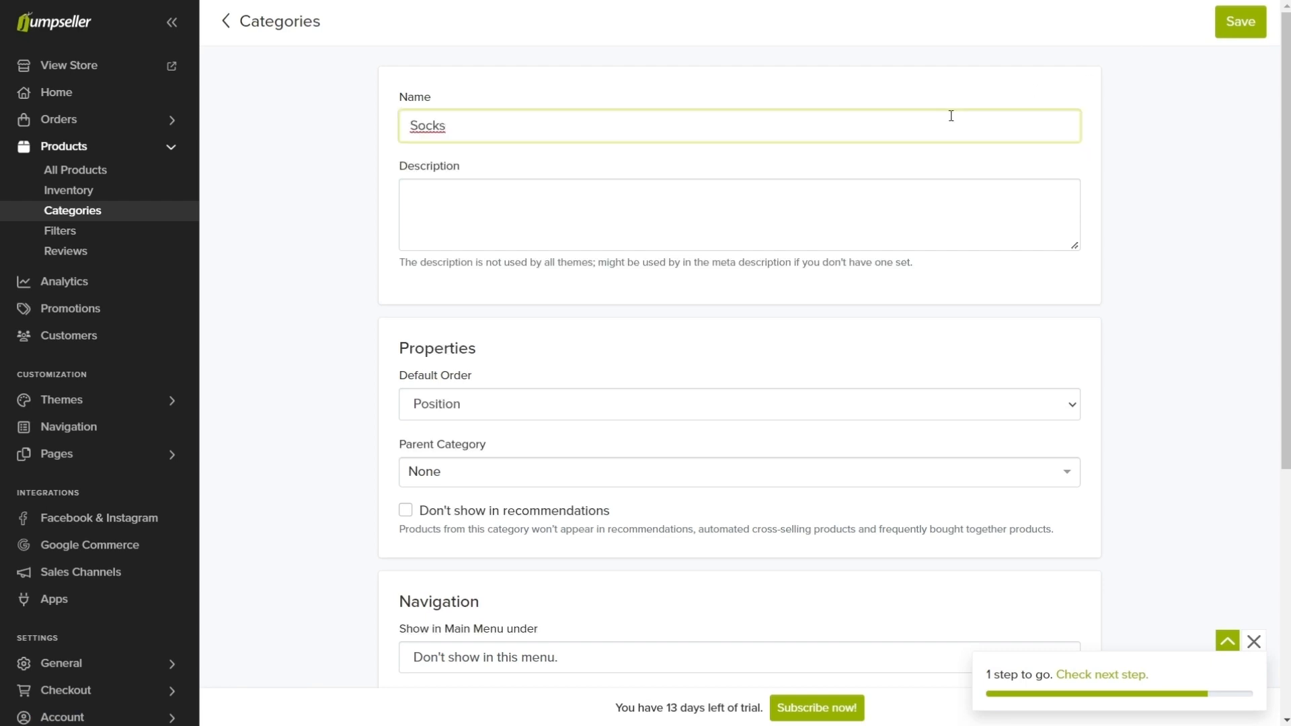
pyautogui.scroll(-3, 951, 118)
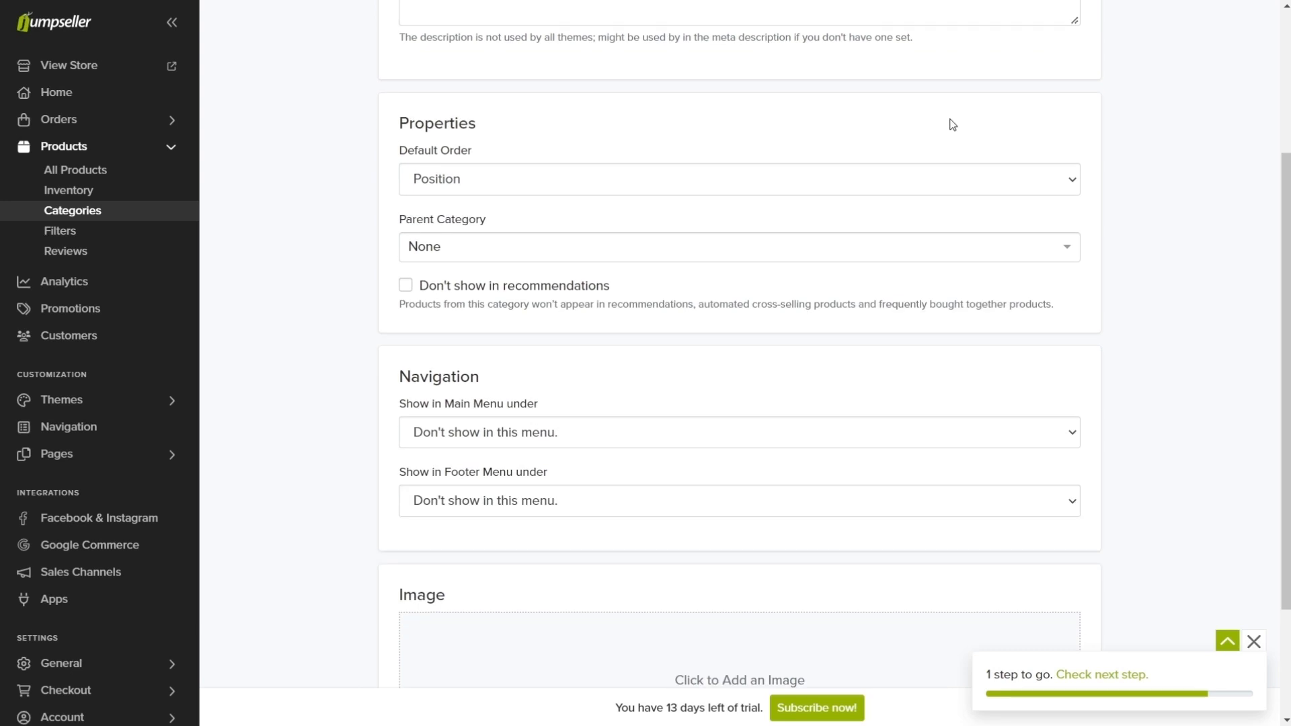
pyautogui.click(849, 247)
pyautogui.write('Men')
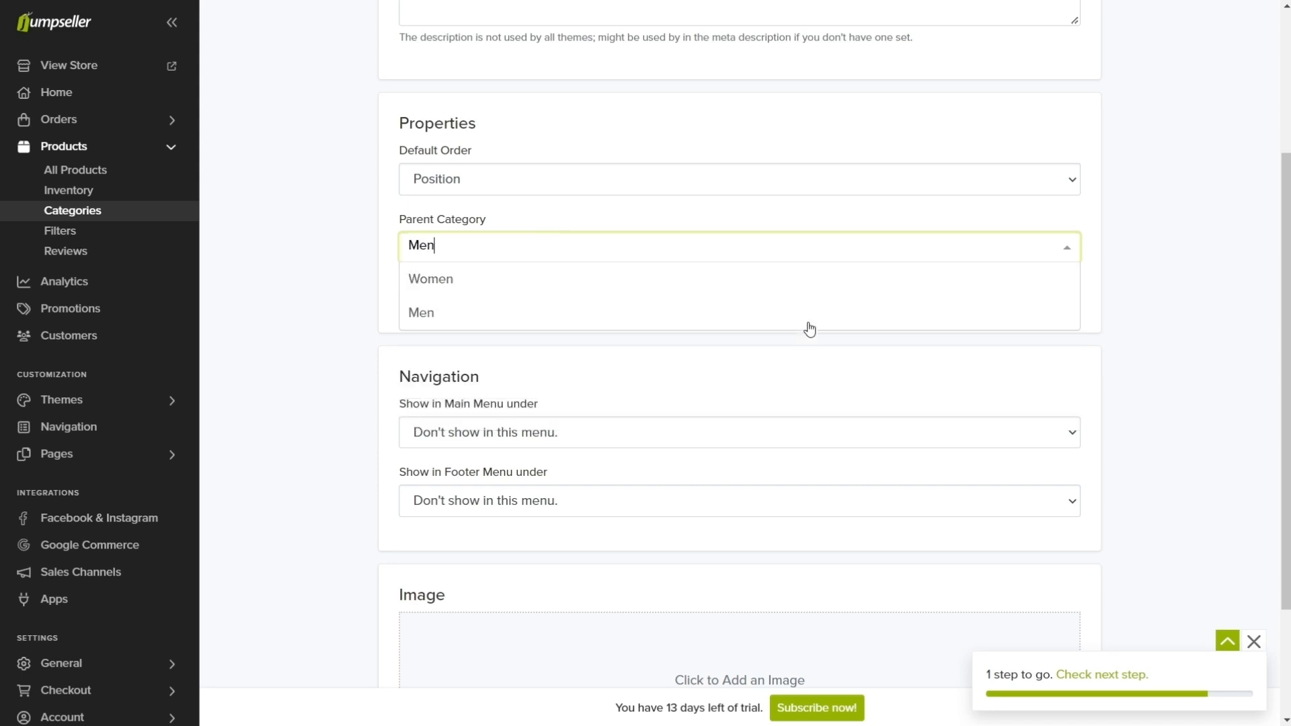
pyautogui.click(801, 322)
pyautogui.scroll(-3, 803, 325)
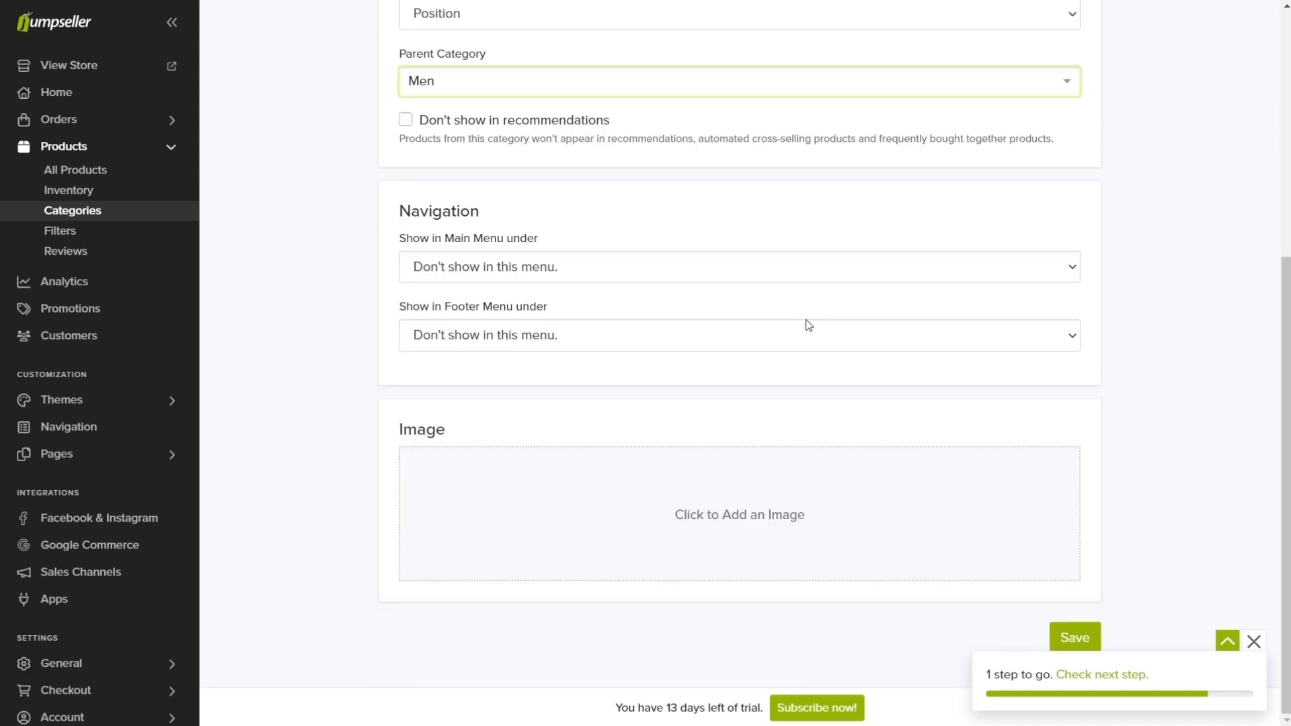
pyautogui.click(1073, 634)
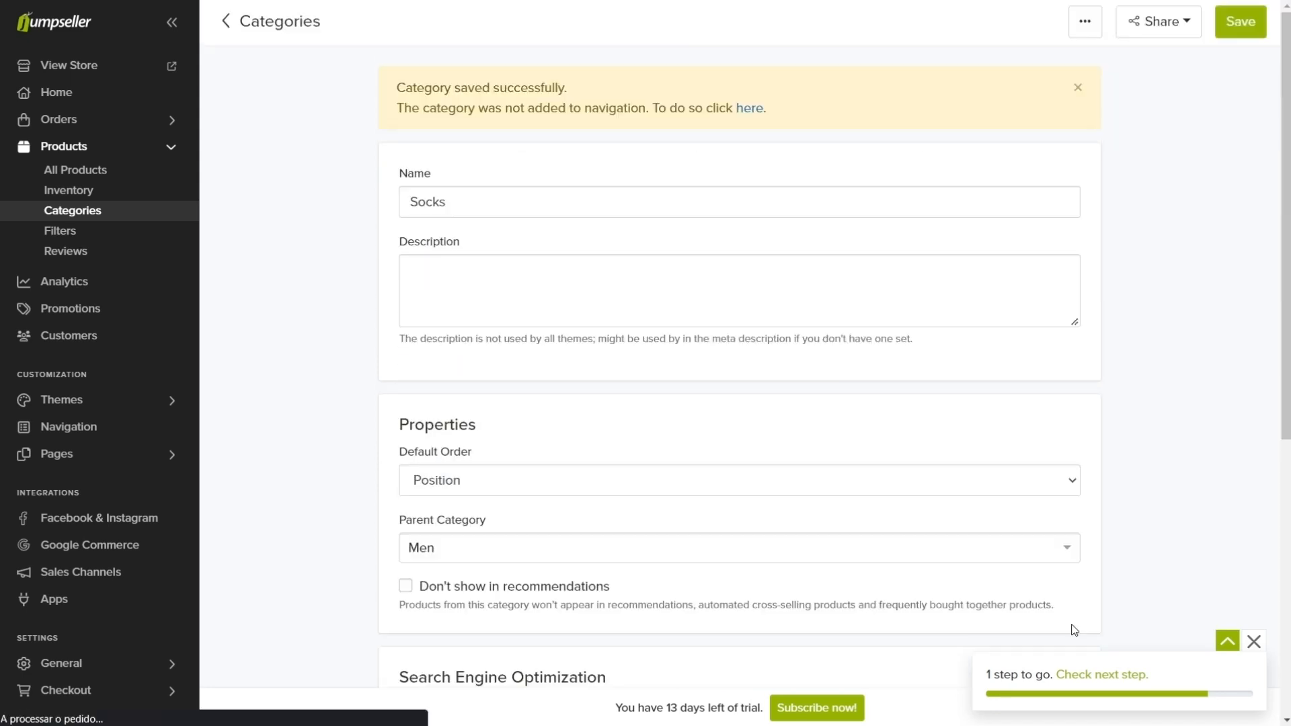
# Step: Add the subcategories of the Men item to the Main Menu navigation and save the menu
pyautogui.click(758, 109)
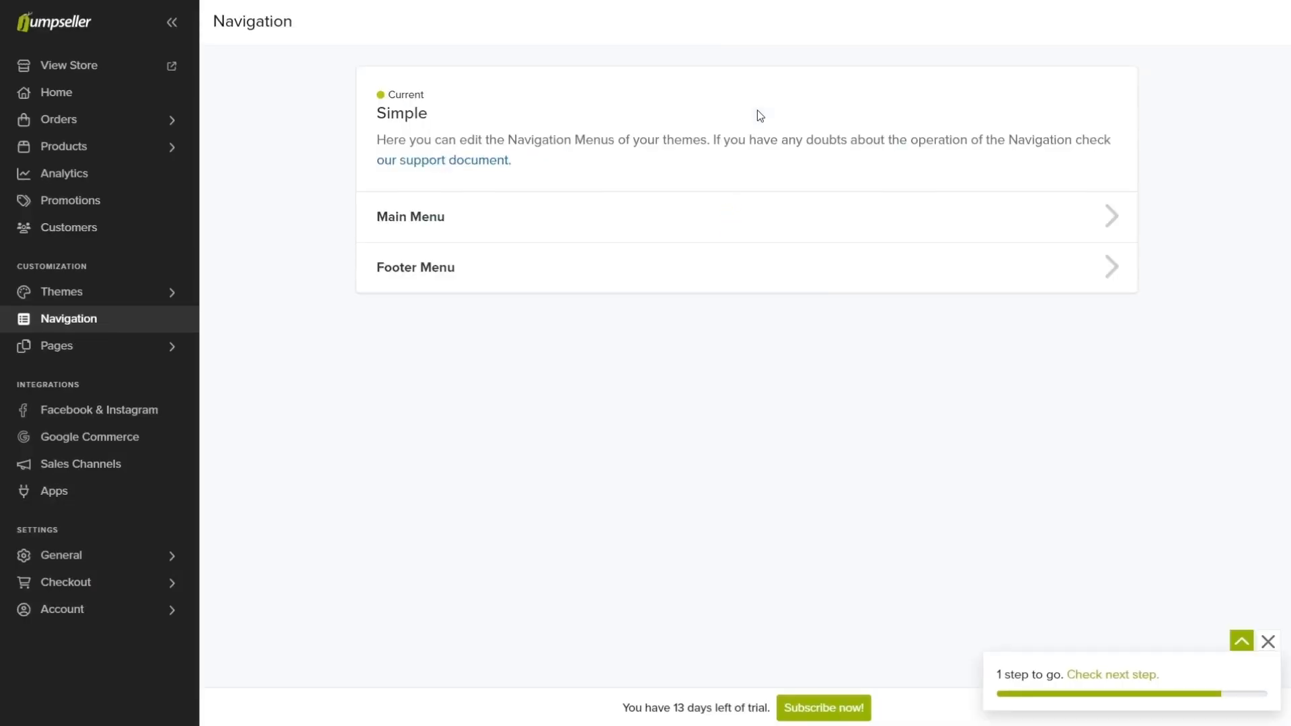
pyautogui.click(757, 217)
pyautogui.scroll(-4, 756, 217)
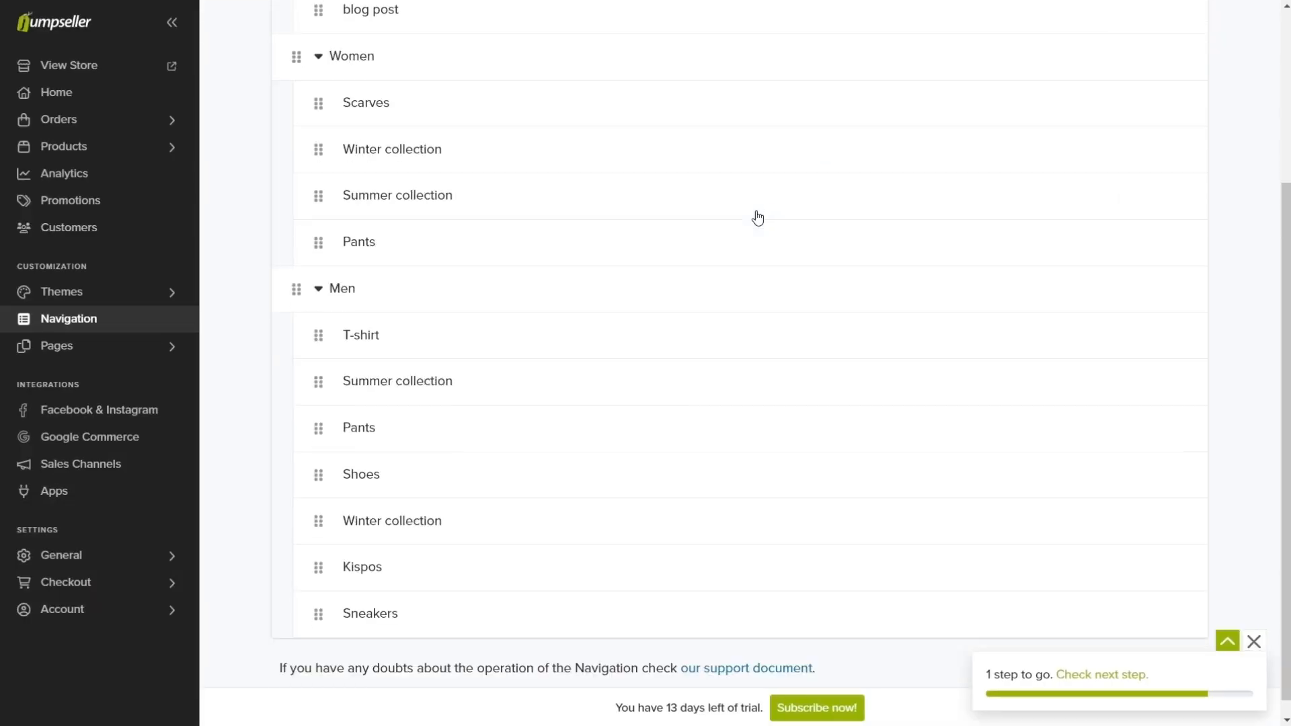
pyautogui.click(1136, 272)
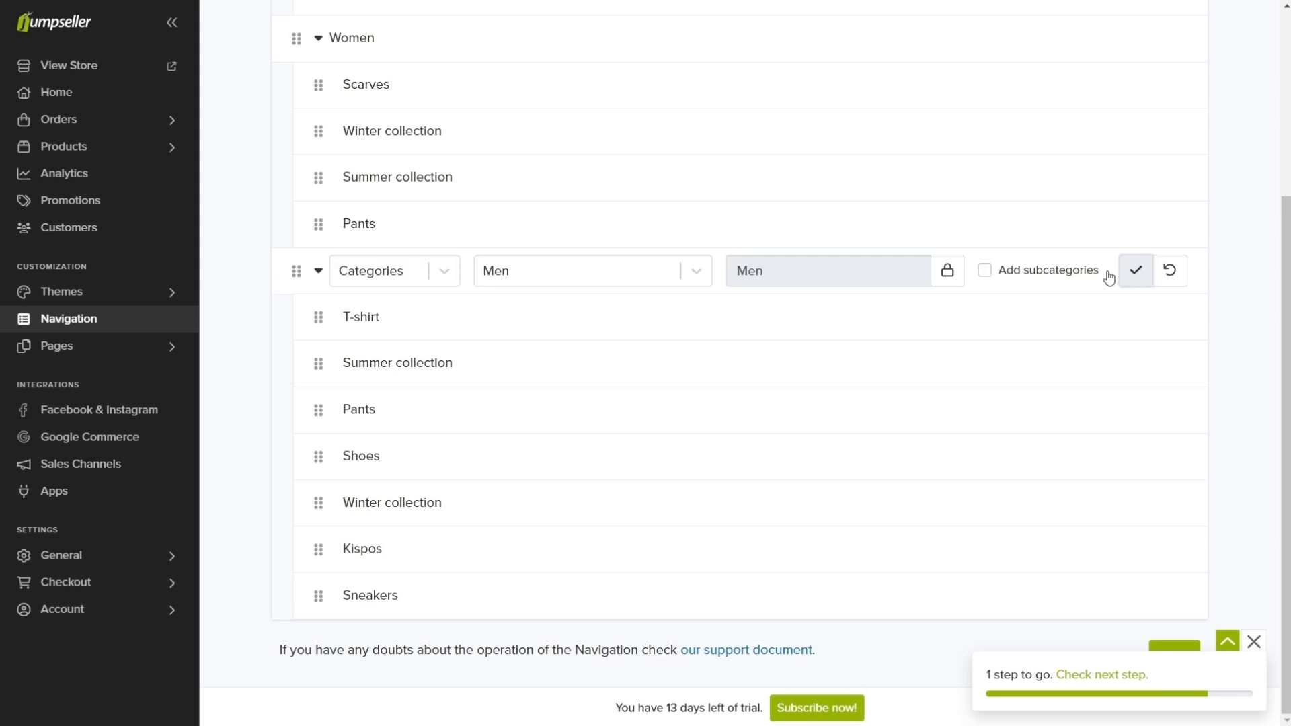
pyautogui.click(1095, 272)
pyautogui.click(1134, 270)
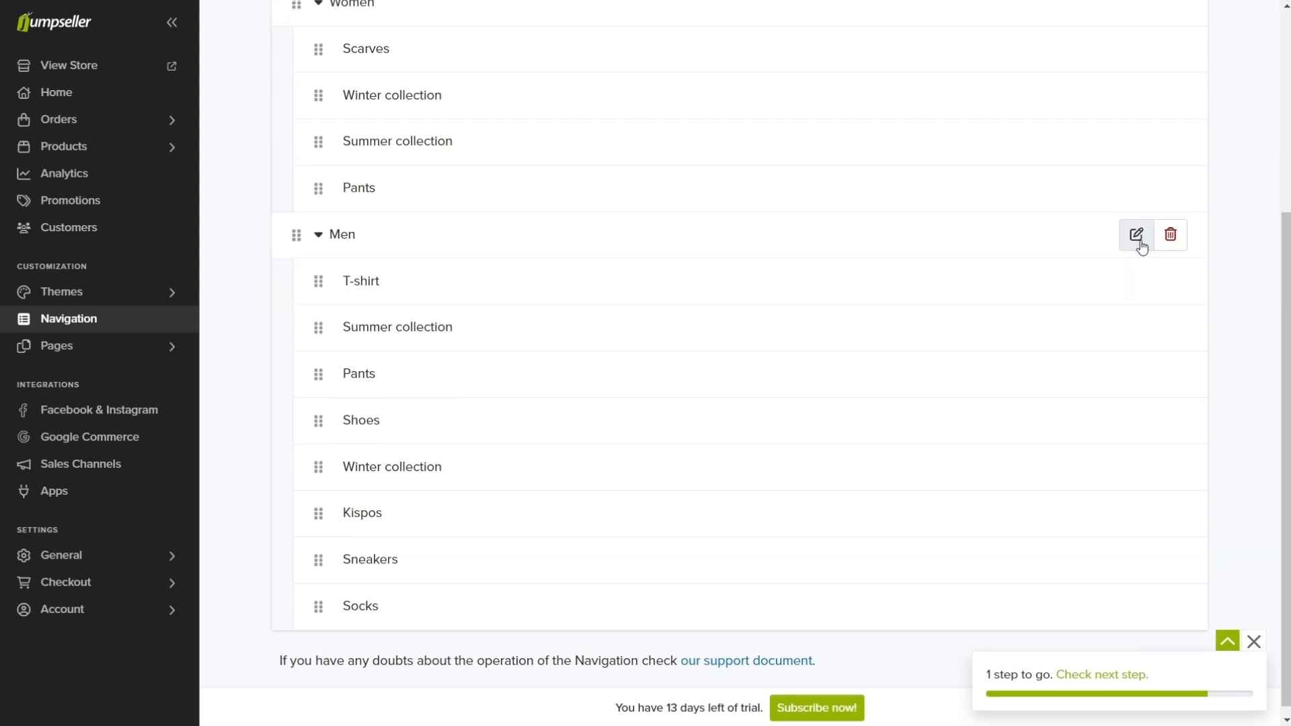
pyautogui.scroll(4, 1141, 248)
pyautogui.click(1233, 33)
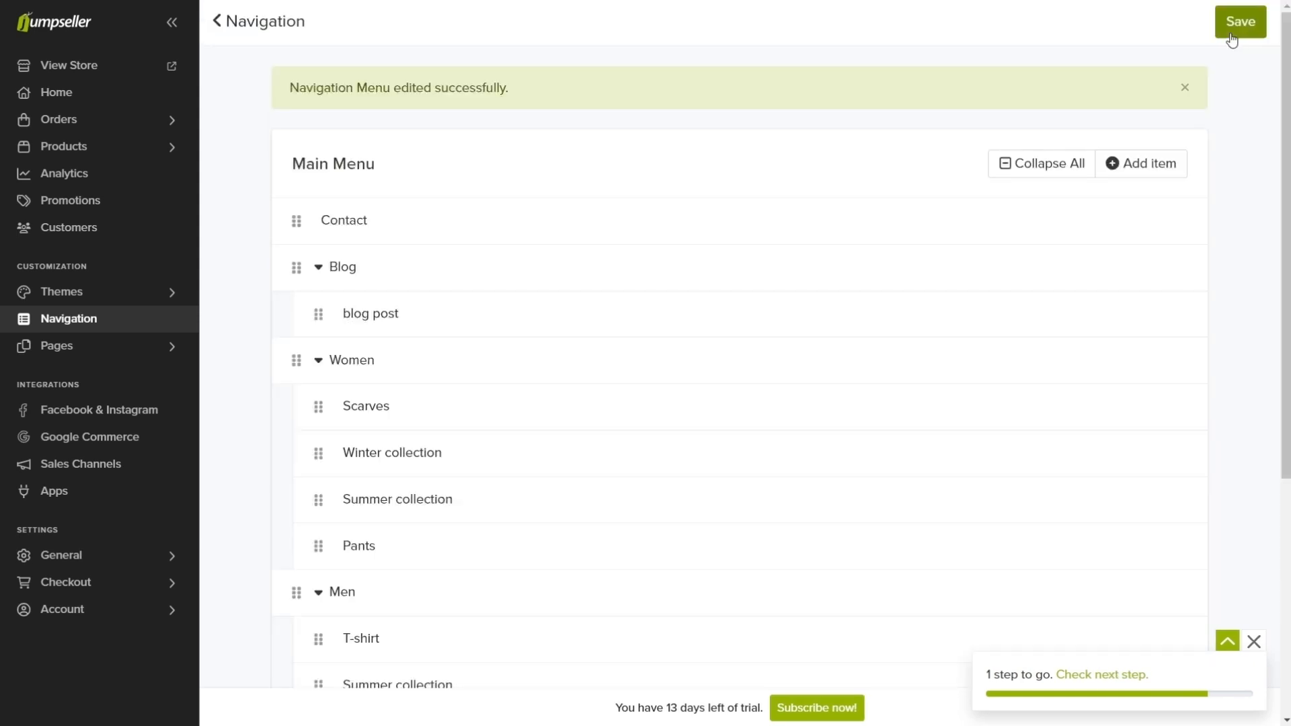